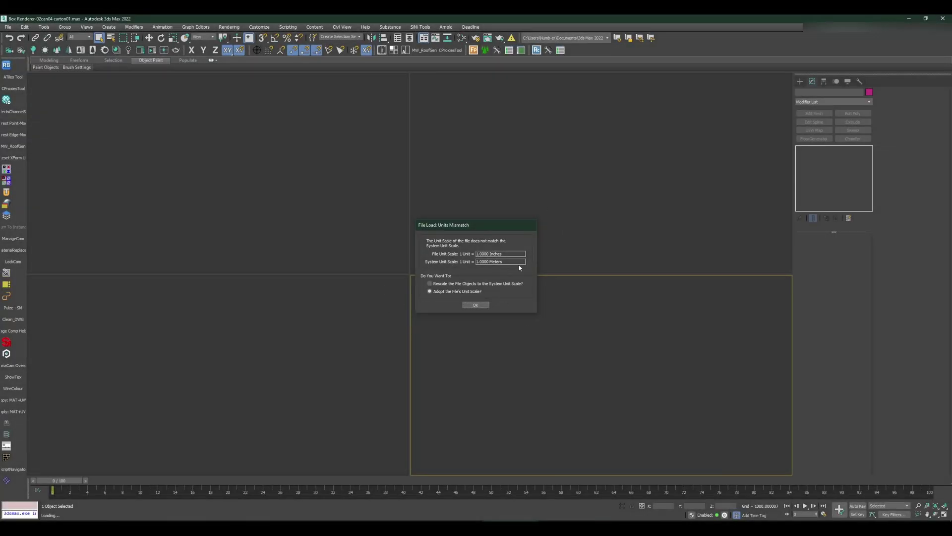
Step: Load the carton file with its objects rescaled to the system unit scale and open the units setup
{"action": "left_click", "coordinate": [483, 283]}
{"action": "left_click", "coordinate": [475, 305]}
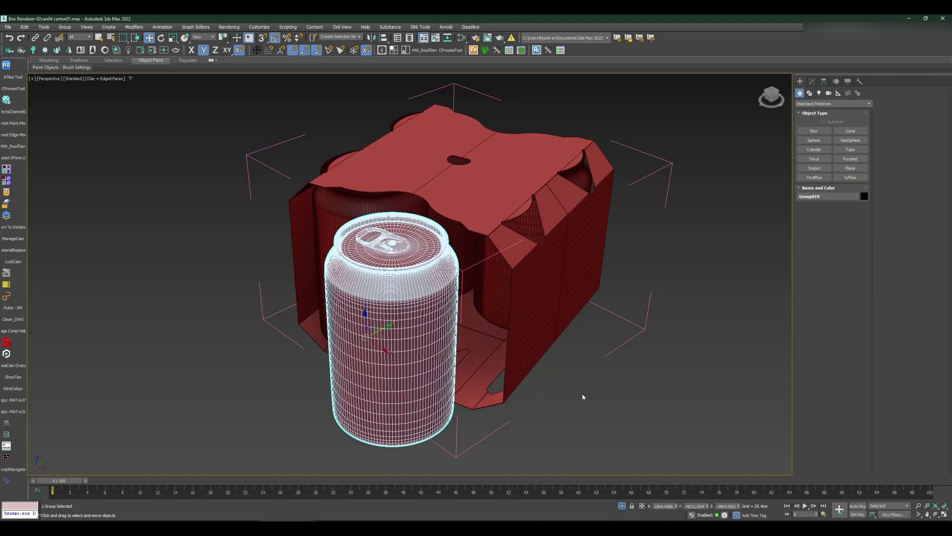
{"action": "left_click", "coordinate": [258, 27]}
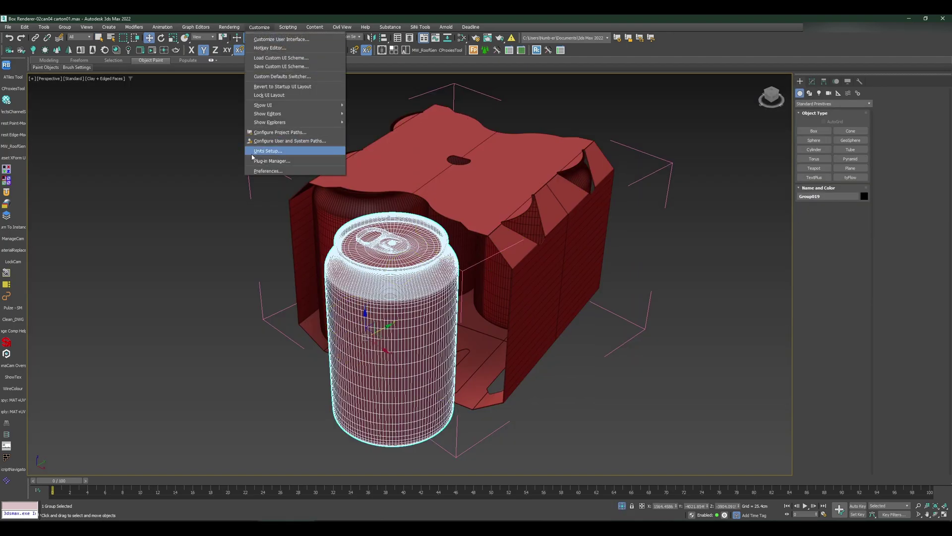
{"action": "left_click", "coordinate": [252, 151]}
{"action": "key", "text": "Return"}
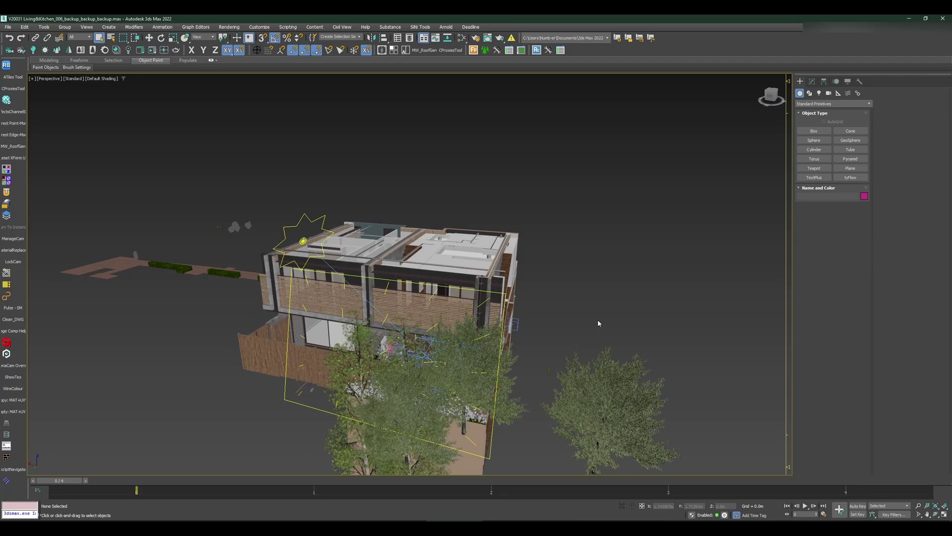
{"action": "middle_click_drag", "start_coordinate": [595, 318], "coordinate": [585, 321], "text": "alt"}
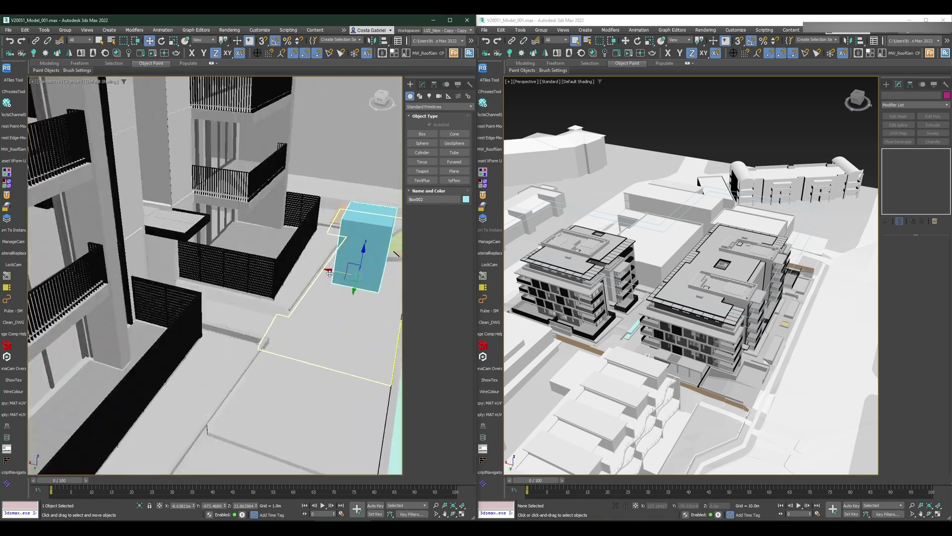
{"action": "middle_click_drag", "start_coordinate": [329, 273], "coordinate": [237, 307], "text": "alt"}
{"action": "key", "text": "u"}
{"action": "key", "text": "z"}
{"action": "key", "text": "p"}
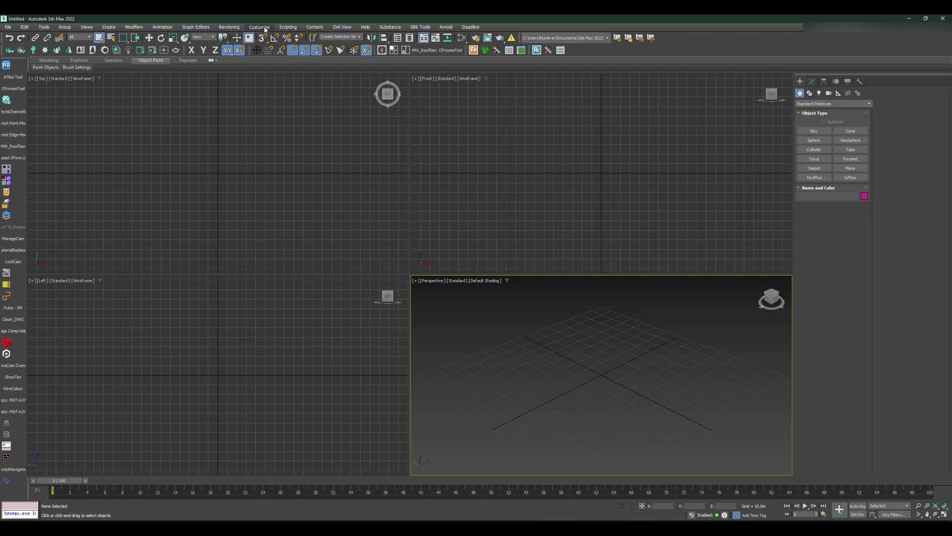
Step: Open the units setup and accept the system unit scale of 1 unit = 1.0 Meters, respecting system units in files
{"action": "left_click", "coordinate": [265, 27]}
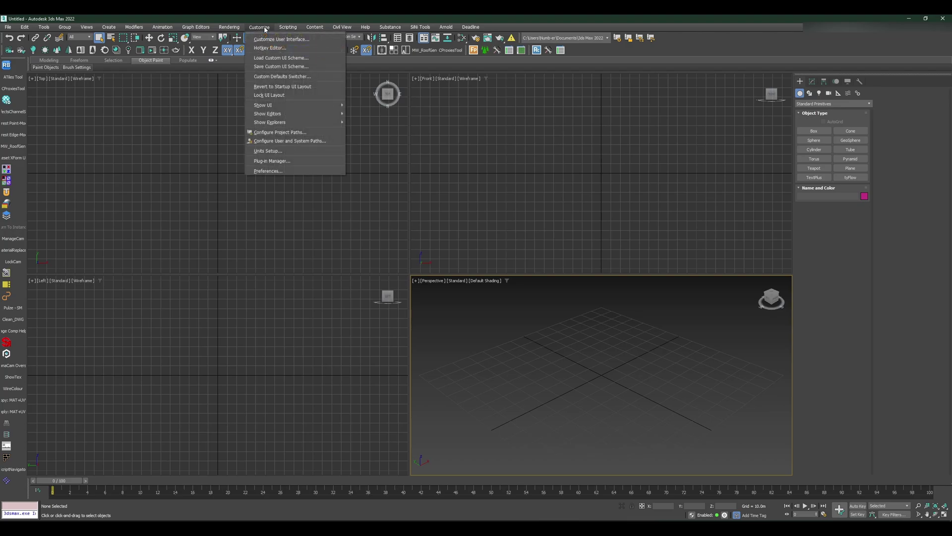
{"action": "left_click", "coordinate": [283, 151]}
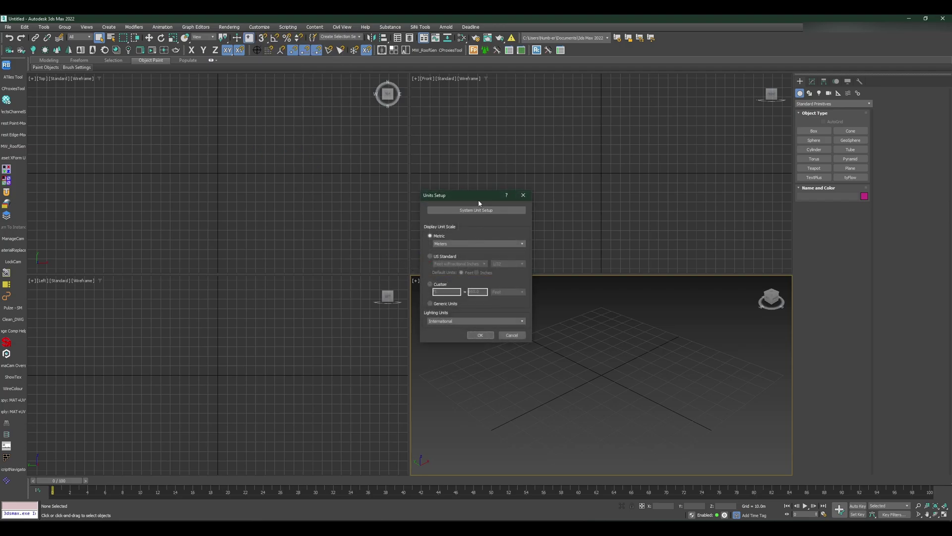
{"action": "left_click_drag", "start_coordinate": [468, 196], "coordinate": [417, 215]}
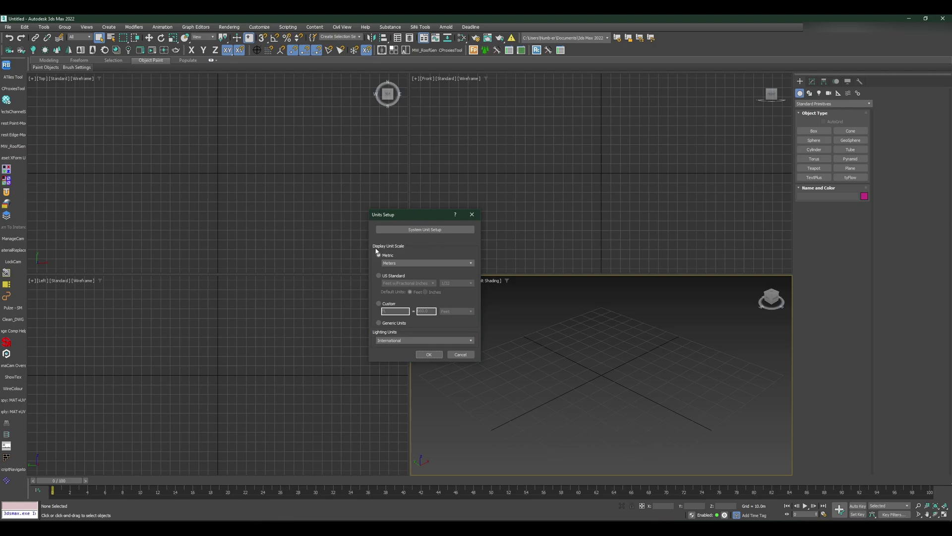
{"action": "left_click", "coordinate": [430, 229]}
{"action": "left_click_drag", "start_coordinate": [475, 244], "coordinate": [543, 216]}
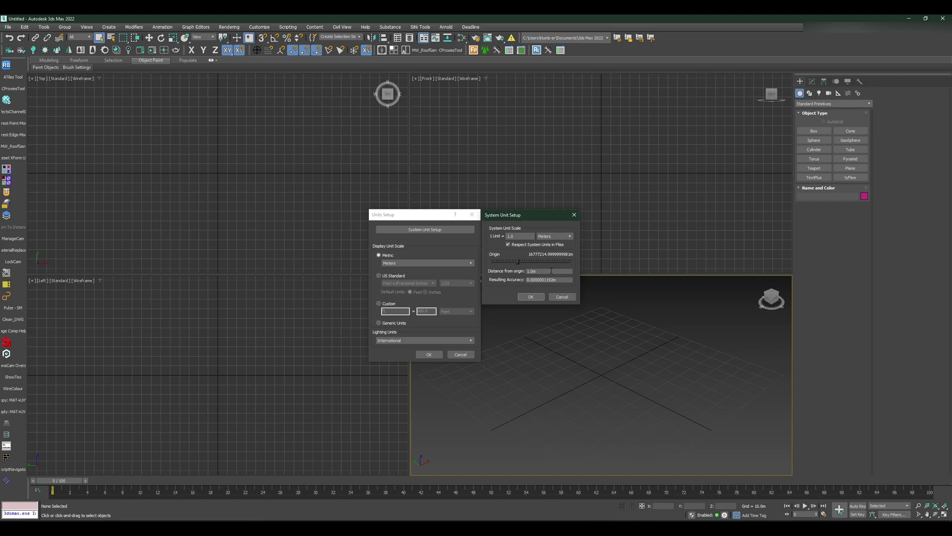
{"action": "left_click", "coordinate": [531, 296]}
Step: Set the metric display unit to Millimeters and close the units setup
{"action": "left_click", "coordinate": [420, 263]}
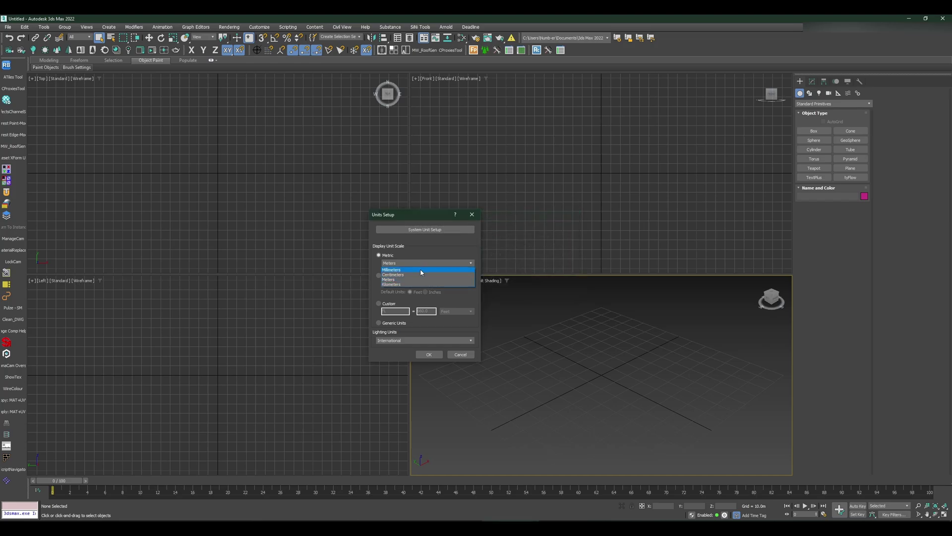
{"action": "left_click", "coordinate": [421, 270]}
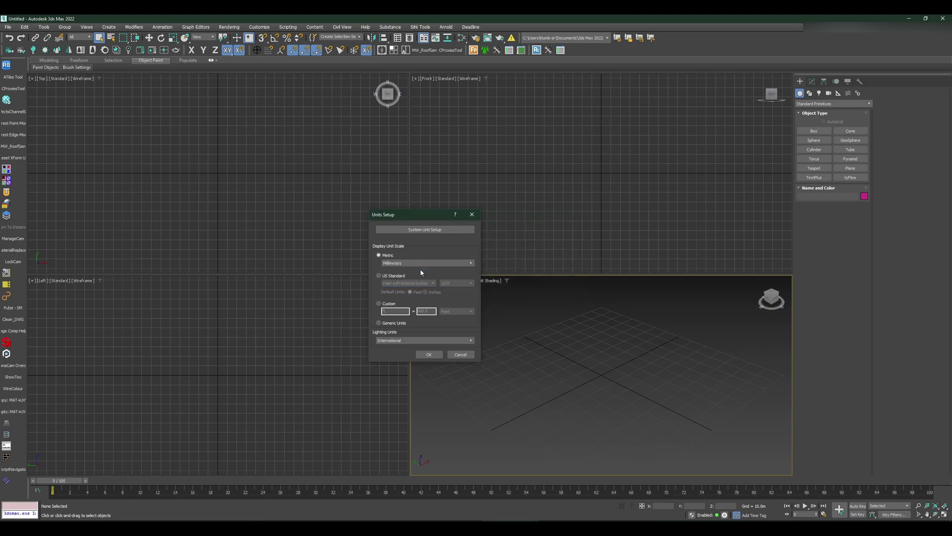
{"action": "left_click", "coordinate": [475, 218]}
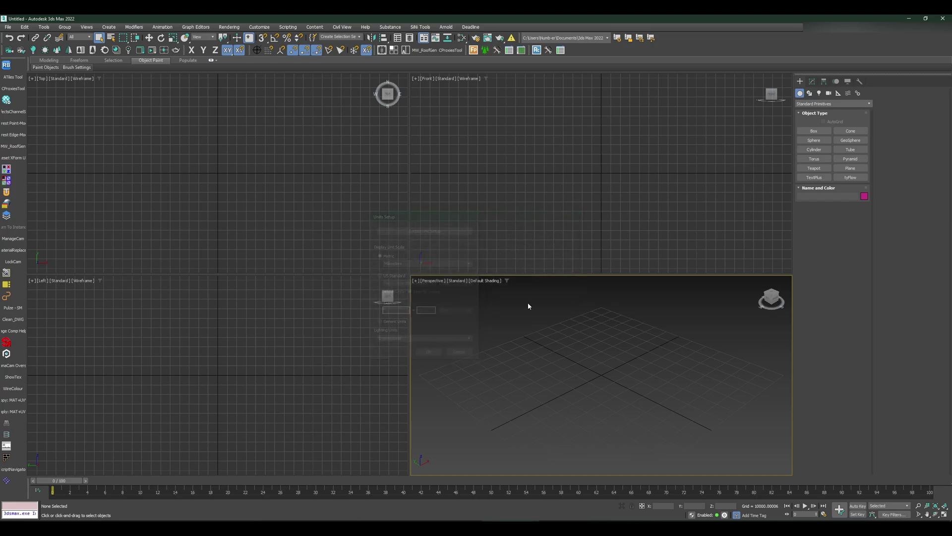
Step: Create a box near the grid centre in the Perspective viewport, about 32800 mm long, 27100 mm wide and 29600 mm high
{"action": "right_click", "coordinate": [587, 378]}
{"action": "left_click", "coordinate": [592, 362]}
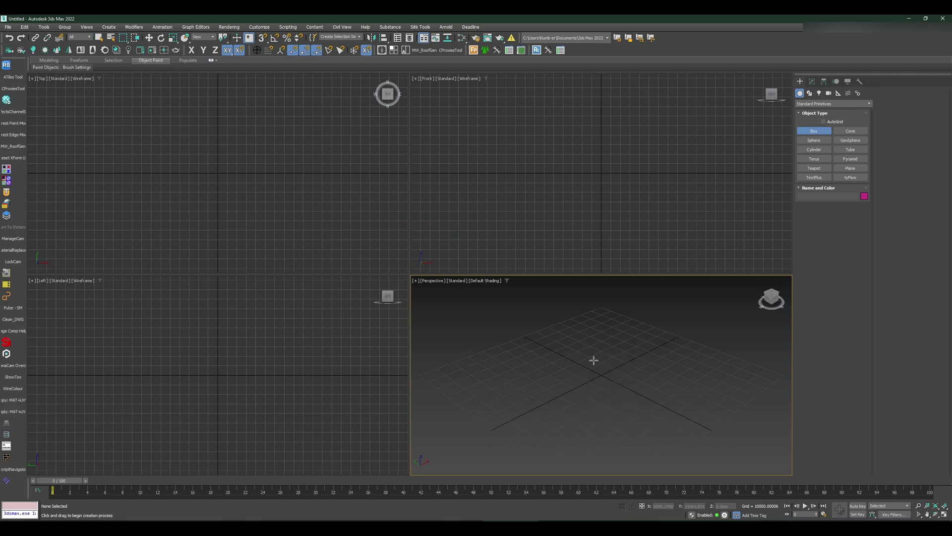
{"action": "left_click_drag", "start_coordinate": [581, 359], "coordinate": [585, 400]}
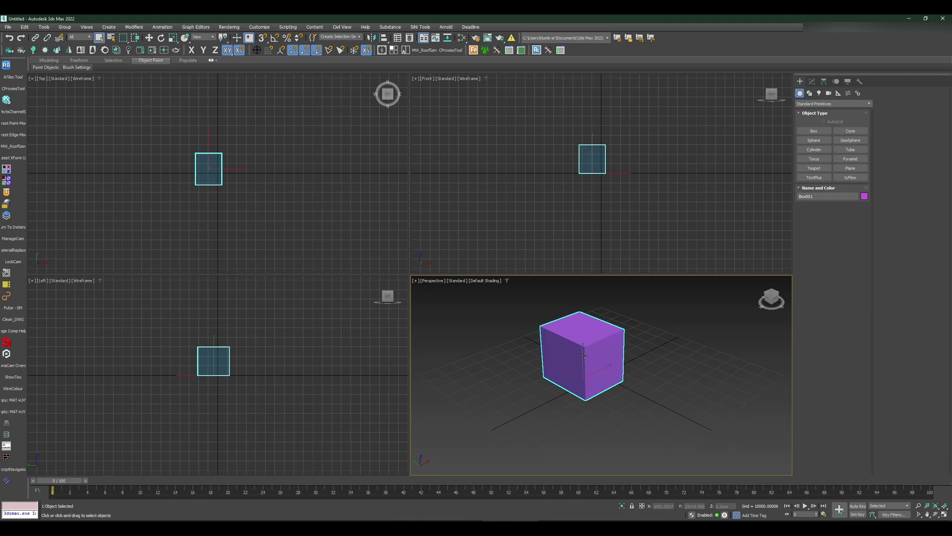
Step: Examine the box's length, width and height parameters and its X, Y and Z position values in millimetres
{"action": "left_click", "coordinate": [811, 81]}
{"action": "left_click", "coordinate": [845, 248]}
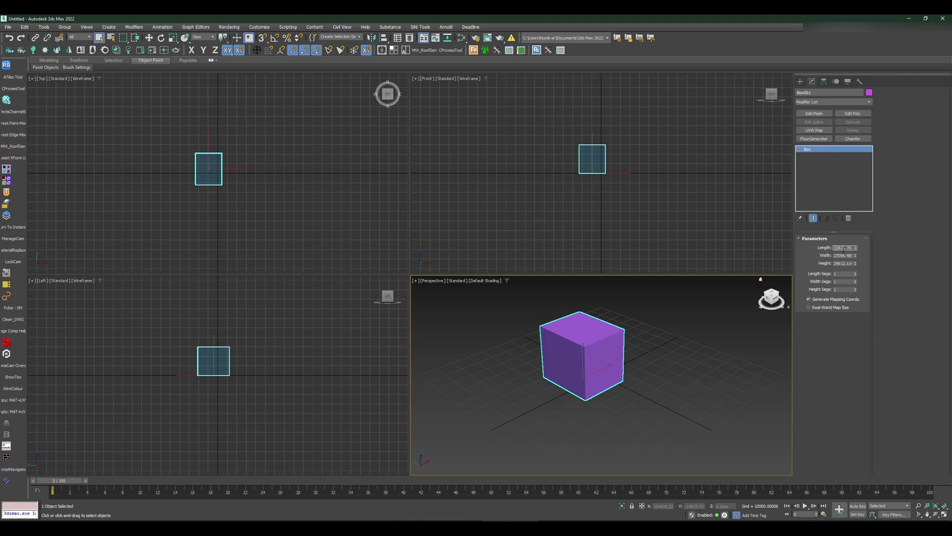
{"action": "left_click", "coordinate": [843, 255]}
{"action": "left_click", "coordinate": [856, 263]}
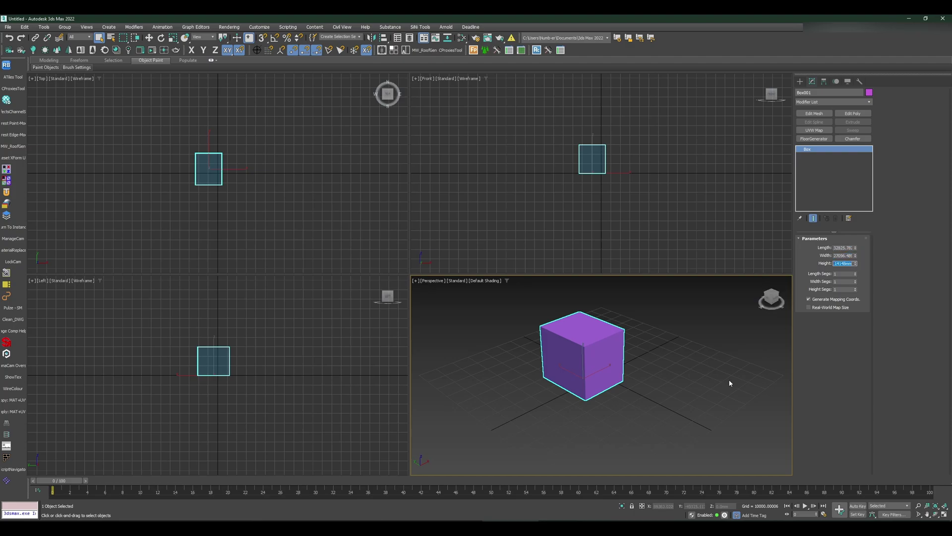
{"action": "key", "text": "w"}
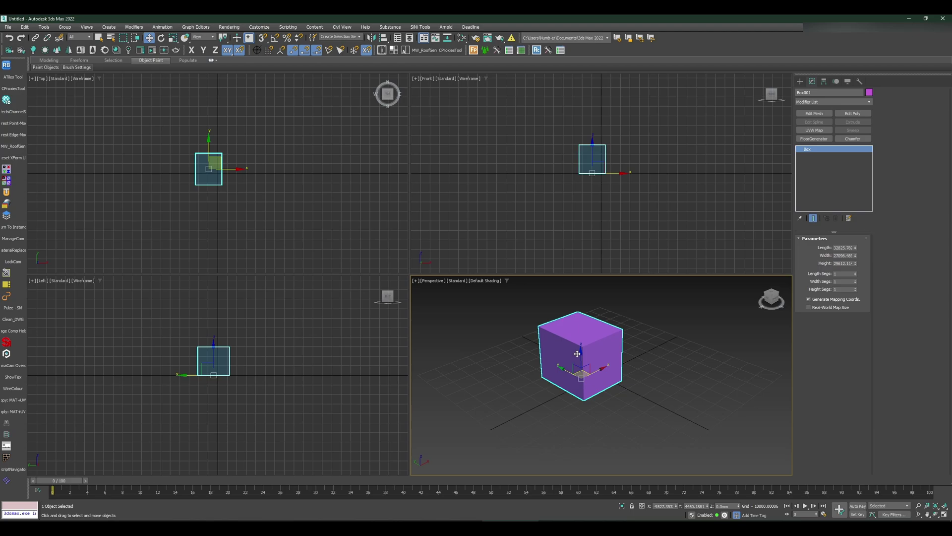
{"action": "left_click", "coordinate": [664, 506]}
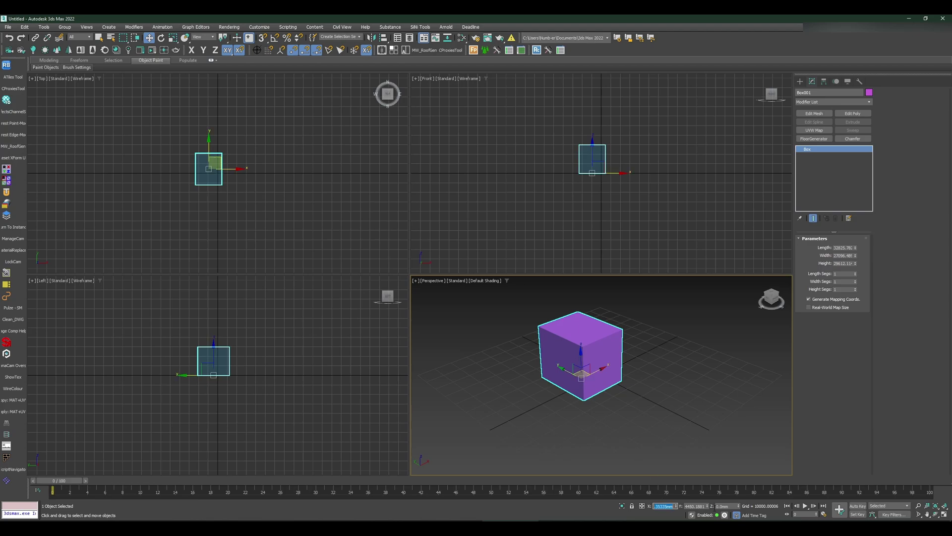
{"action": "left_click", "coordinate": [696, 507]}
{"action": "left_click", "coordinate": [731, 505]}
Step: Change the scene's metric display unit to Centimeters in the units setup
{"action": "left_click", "coordinate": [263, 28]}
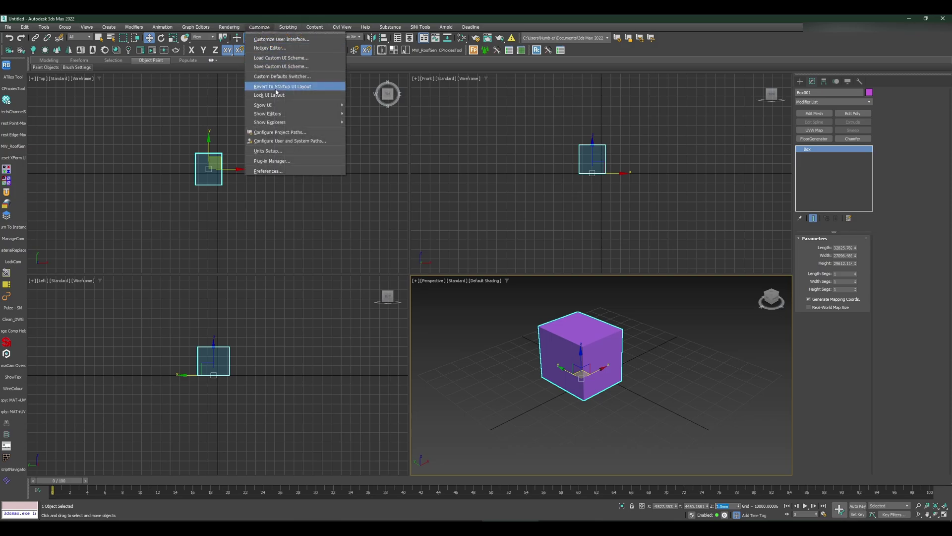
{"action": "left_click", "coordinate": [268, 151]}
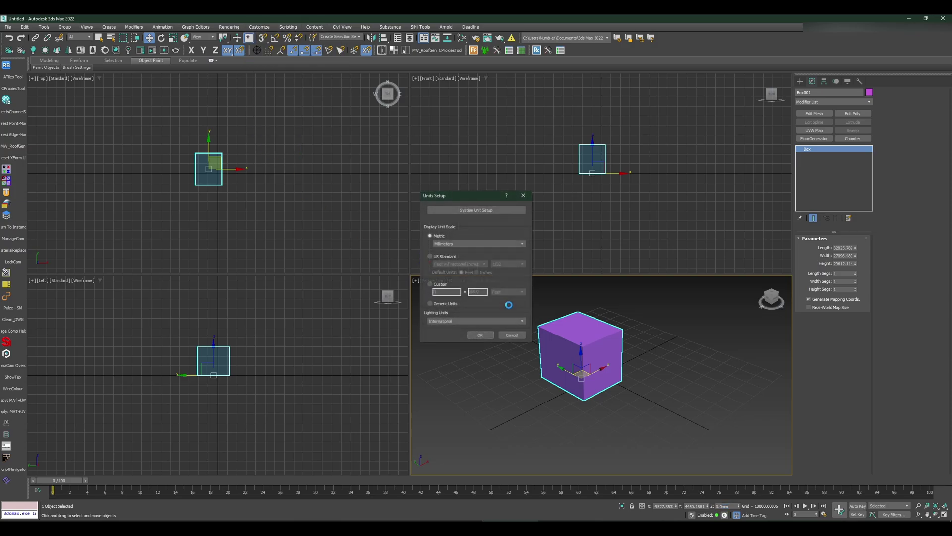
{"action": "left_click", "coordinate": [456, 244]}
{"action": "left_click", "coordinate": [457, 257]}
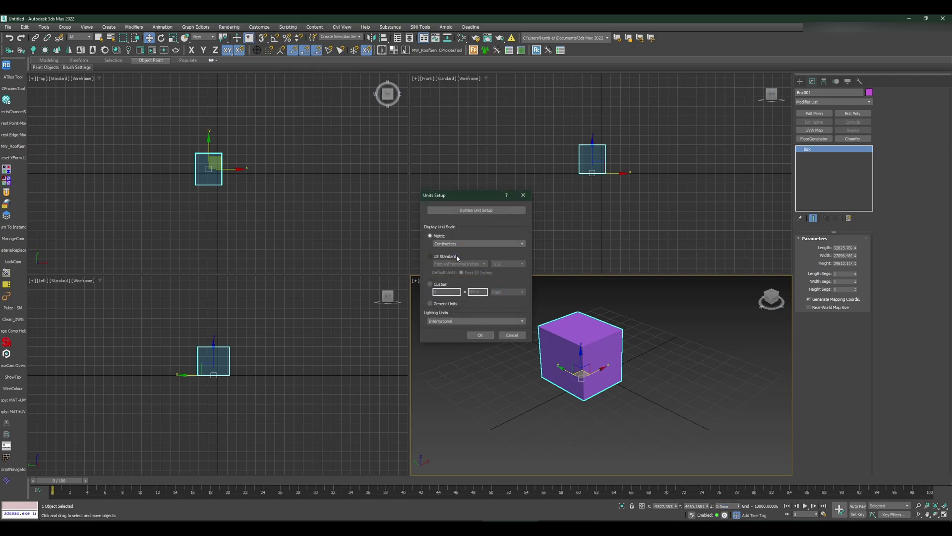
{"action": "left_click", "coordinate": [491, 335]}
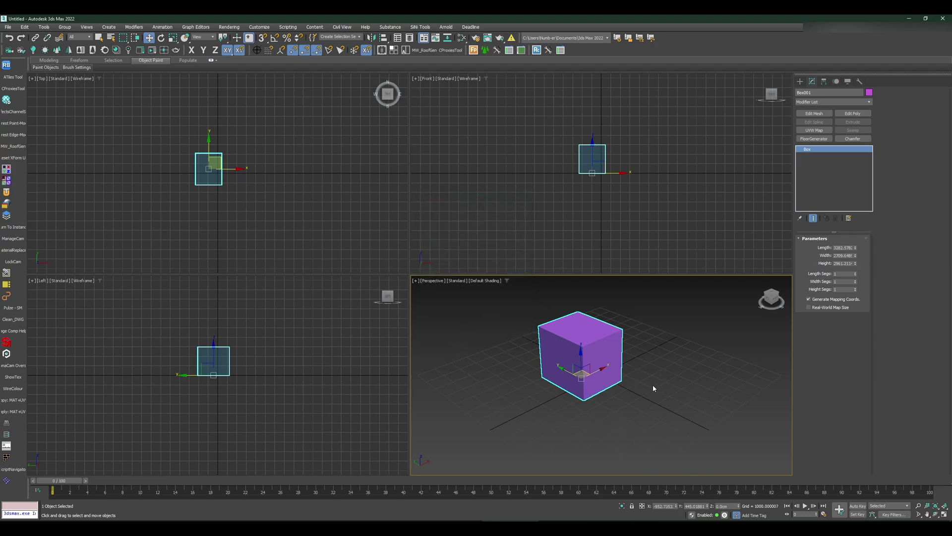
Step: Check the box's X, Y and Z position values in centimetres
{"action": "left_click", "coordinate": [664, 506]}
{"action": "key", "text": "Tab"}
{"action": "left_click", "coordinate": [726, 506]}
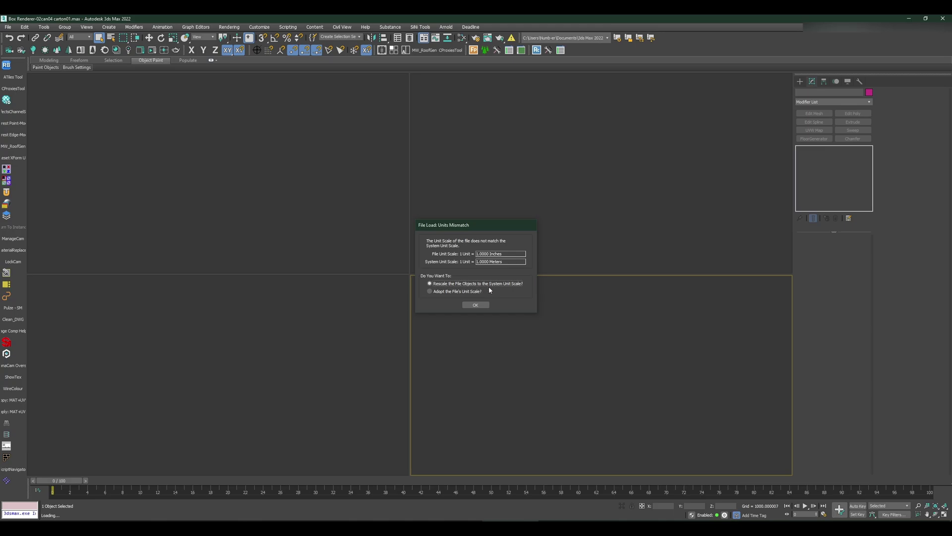
Step: Load the carton scene with its objects rescaled to the system unit scale, and check its display and system units
{"action": "left_click", "coordinate": [477, 305]}
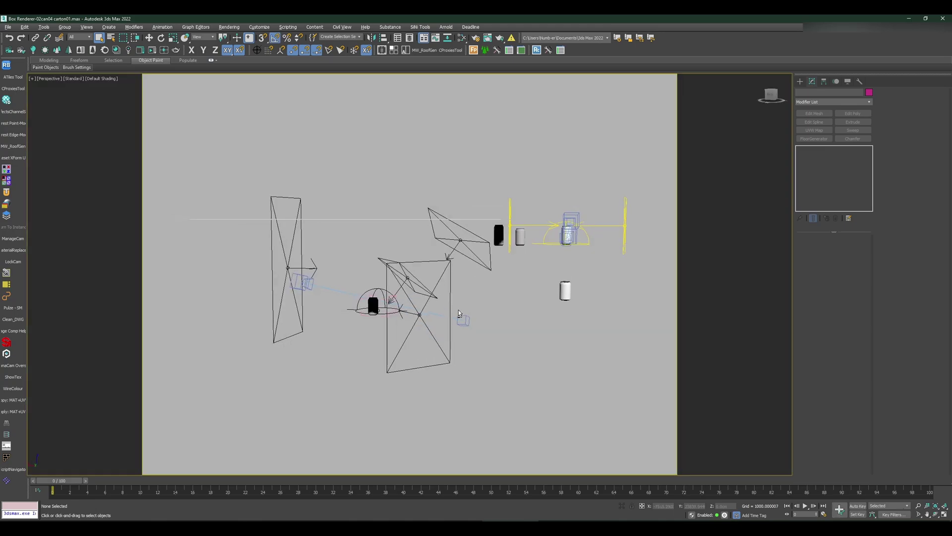
{"action": "middle_click_drag", "start_coordinate": [458, 309], "coordinate": [459, 375], "text": "alt"}
{"action": "left_click", "coordinate": [259, 27]}
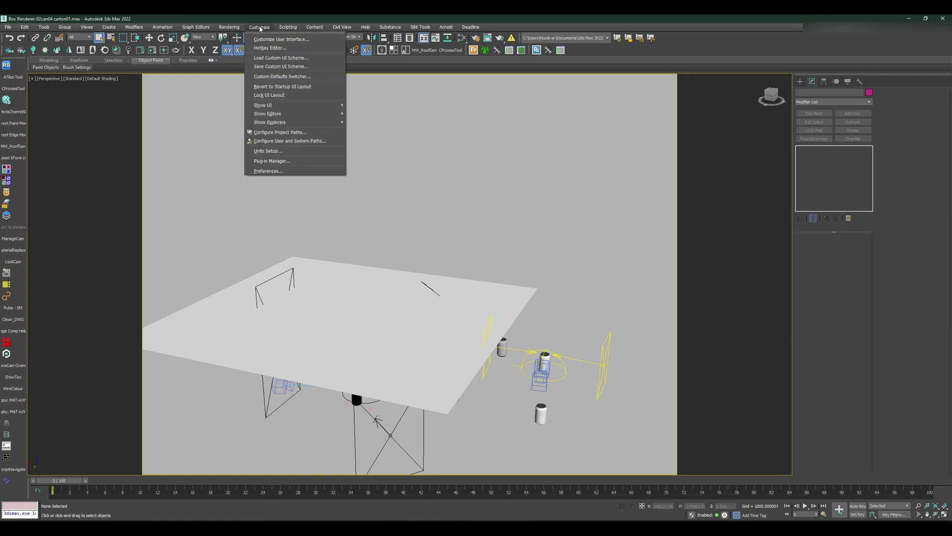
{"action": "left_click", "coordinate": [278, 150]}
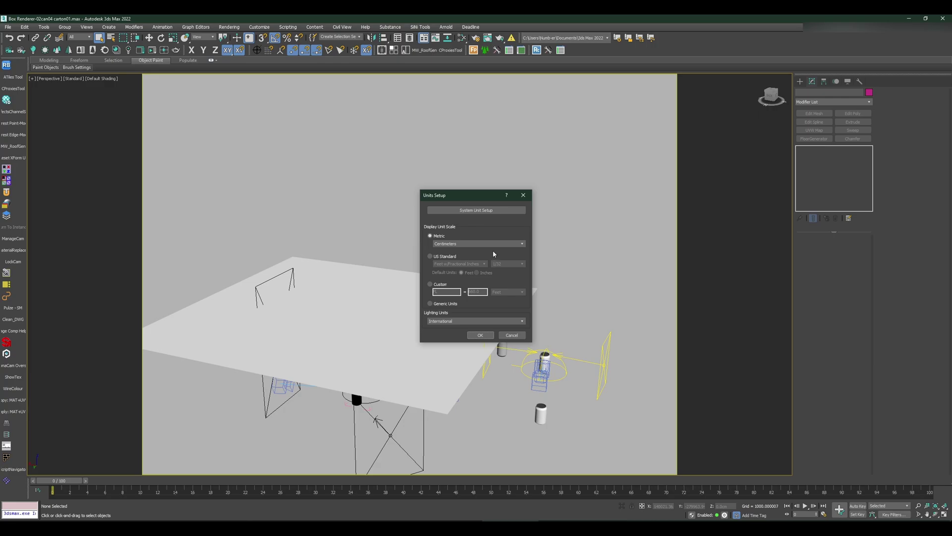
{"action": "left_click", "coordinate": [480, 211]}
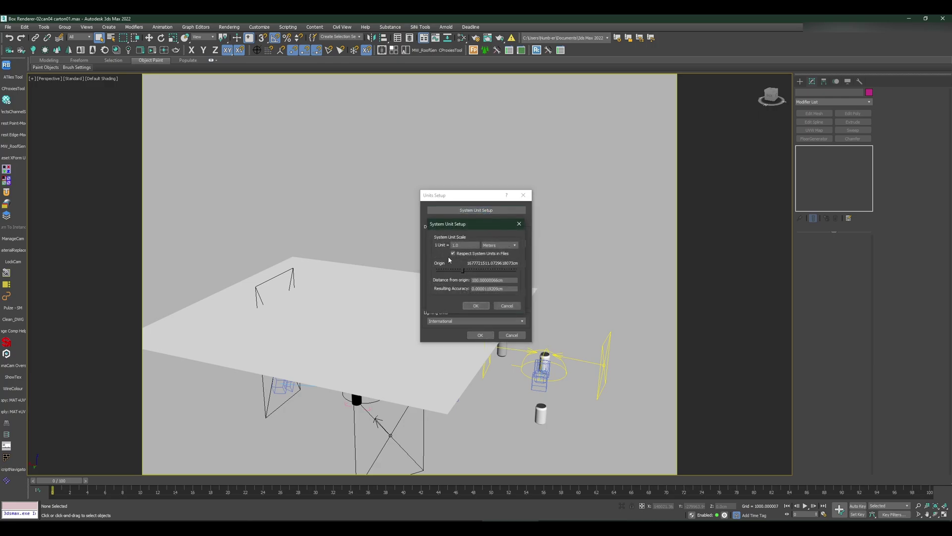
{"action": "left_click", "coordinate": [519, 224]}
{"action": "left_click", "coordinate": [523, 198]}
Step: Delete the large flat plane above the lights and select the white can standing apart in front
{"action": "middle_click_drag", "start_coordinate": [523, 200], "coordinate": [480, 317], "text": "alt"}
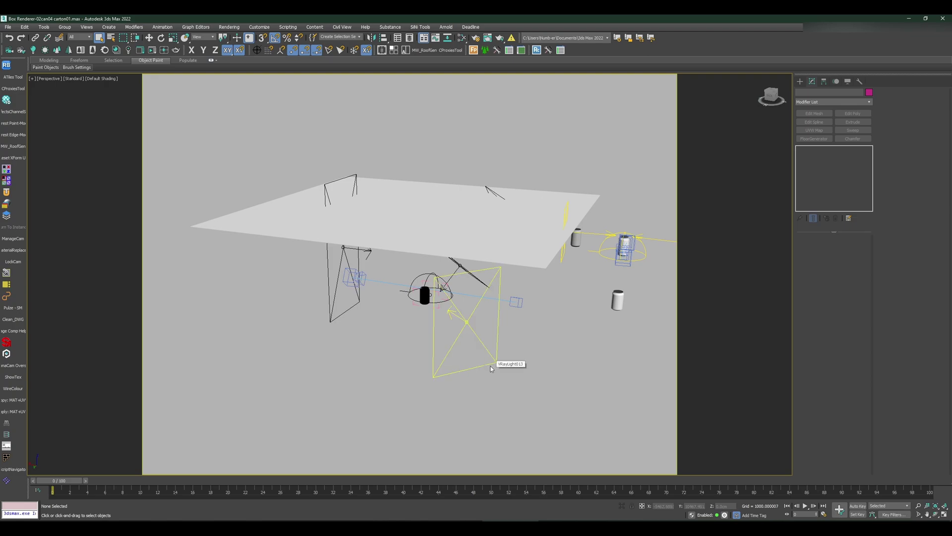
{"action": "left_click", "coordinate": [521, 245]}
{"action": "key", "text": "Delete"}
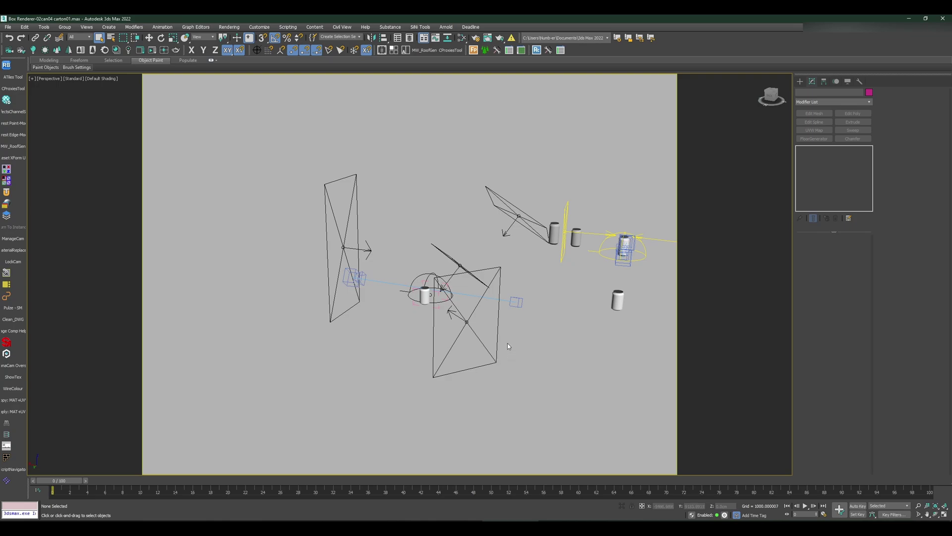
{"action": "left_click", "coordinate": [618, 306]}
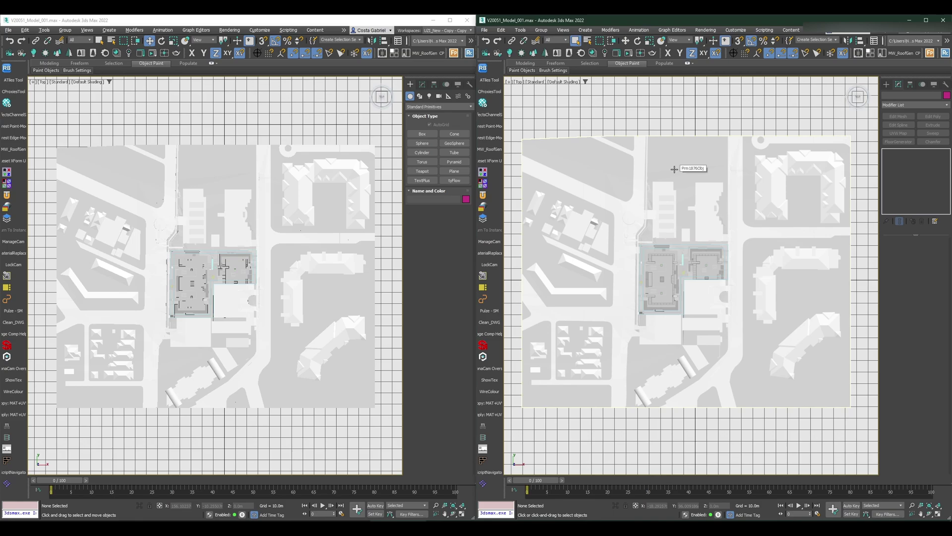
Step: Switch to the other V20051_Model_001 session, show the site in perspective and examine the apartment buildings' surfaces from several angles
{"action": "left_click", "coordinate": [226, 303]}
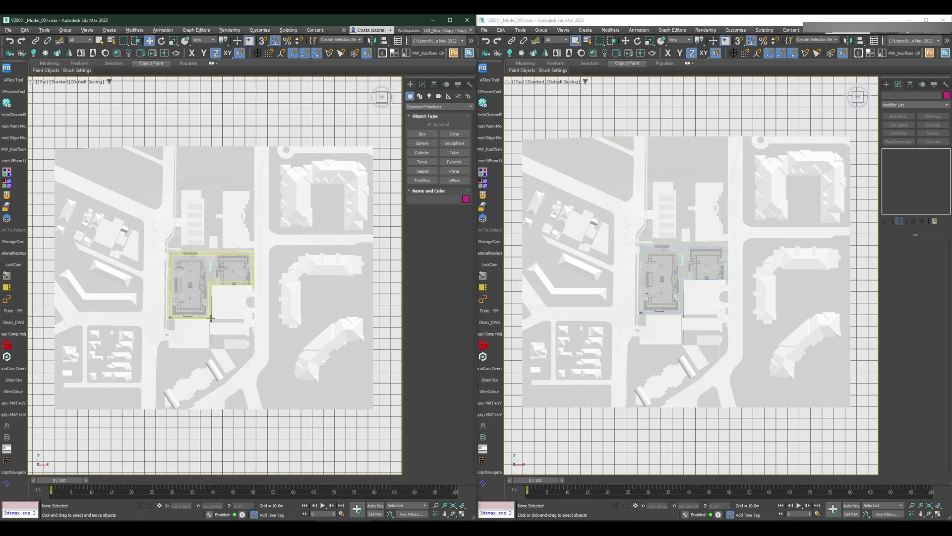
{"action": "key", "text": "p"}
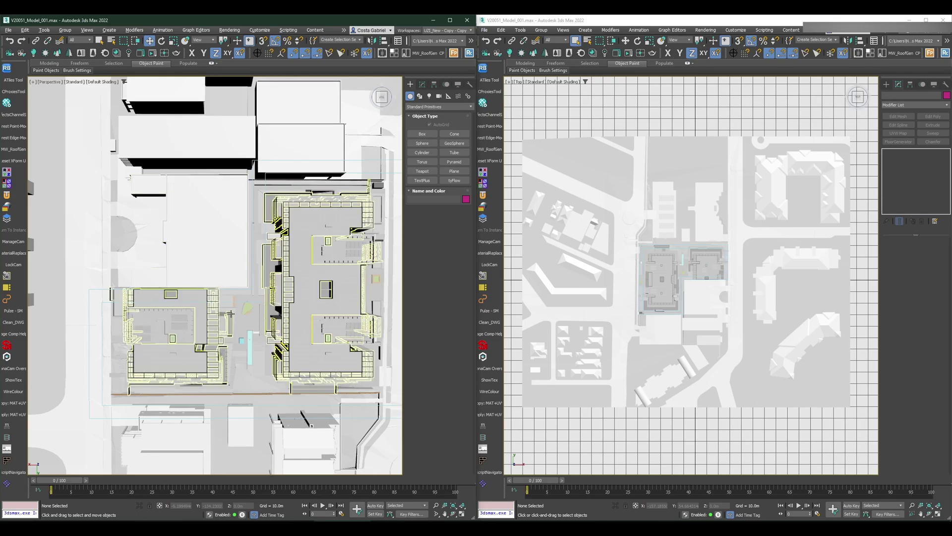
{"action": "middle_click_drag", "start_coordinate": [222, 309], "coordinate": [296, 292], "text": "alt"}
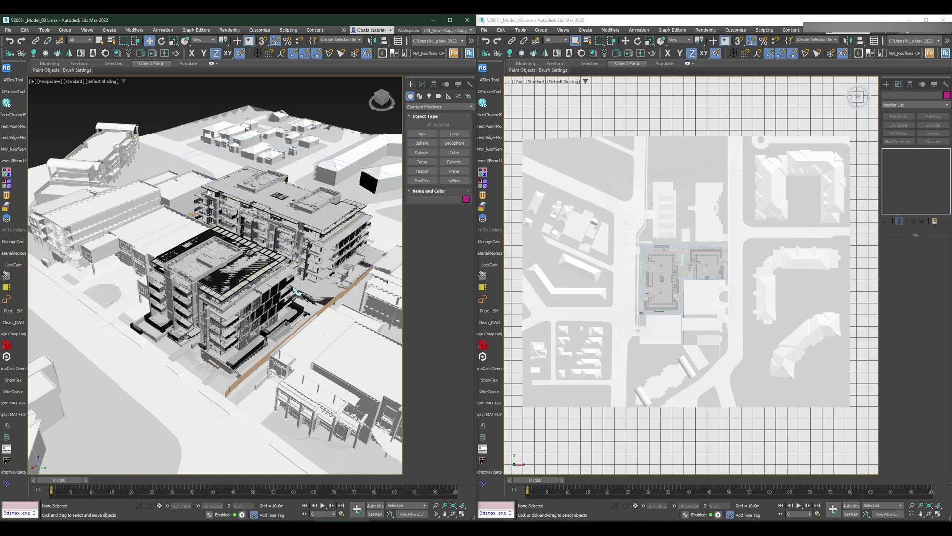
{"action": "middle_click_drag", "start_coordinate": [208, 192], "coordinate": [233, 360], "text": "alt"}
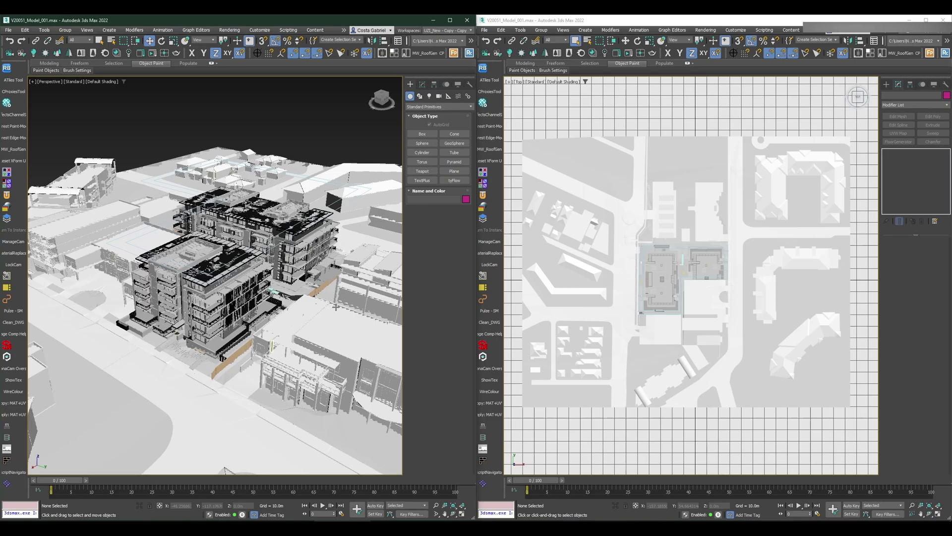
{"action": "middle_click_drag", "start_coordinate": [336, 307], "coordinate": [260, 345]}
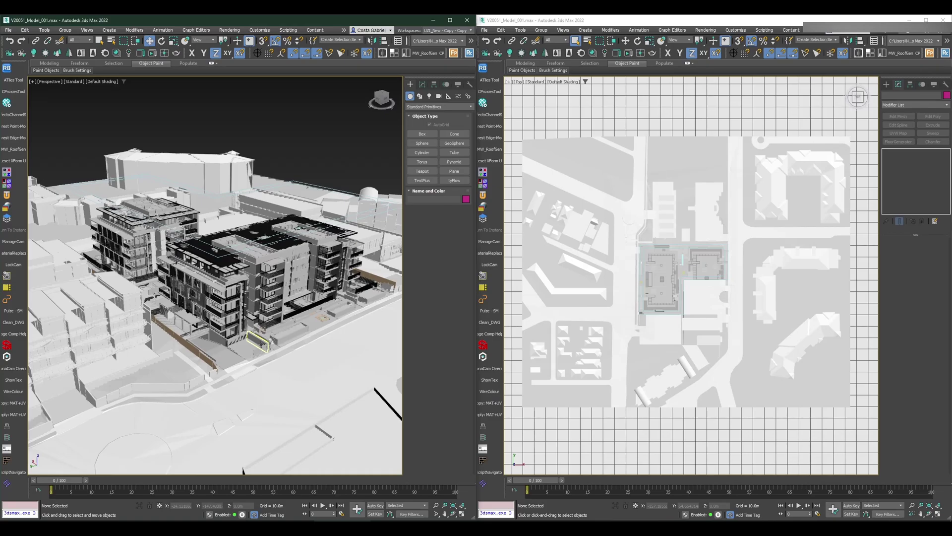
Step: Show the site in perspective in the second V20051_Model_001 session and compare the apartment buildings' surfaces there with the first session's
{"action": "scroll", "coordinate": [261, 344], "scroll_direction": "up", "scroll_amount": 3}
{"action": "scroll", "coordinate": [261, 344], "scroll_direction": "up", "scroll_amount": 6}
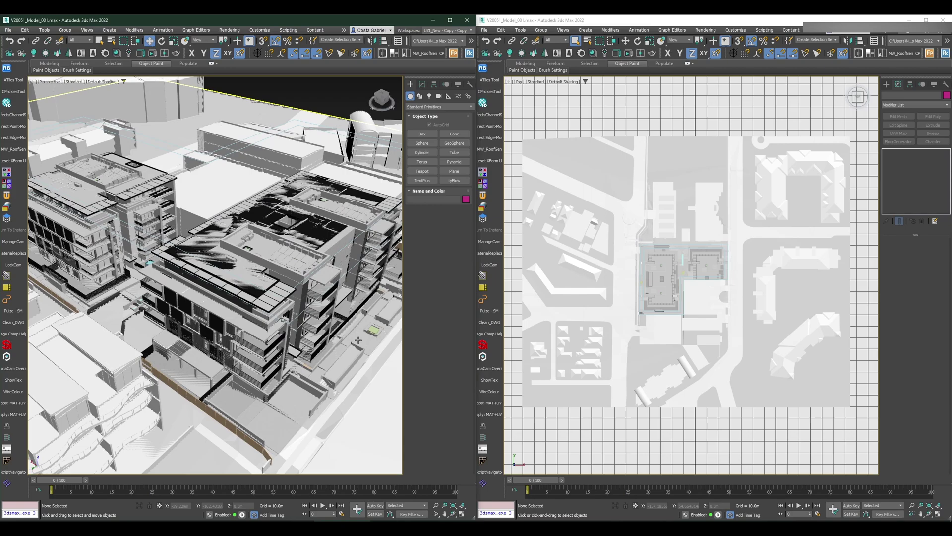
{"action": "middle_click_drag", "start_coordinate": [642, 306], "coordinate": [639, 308]}
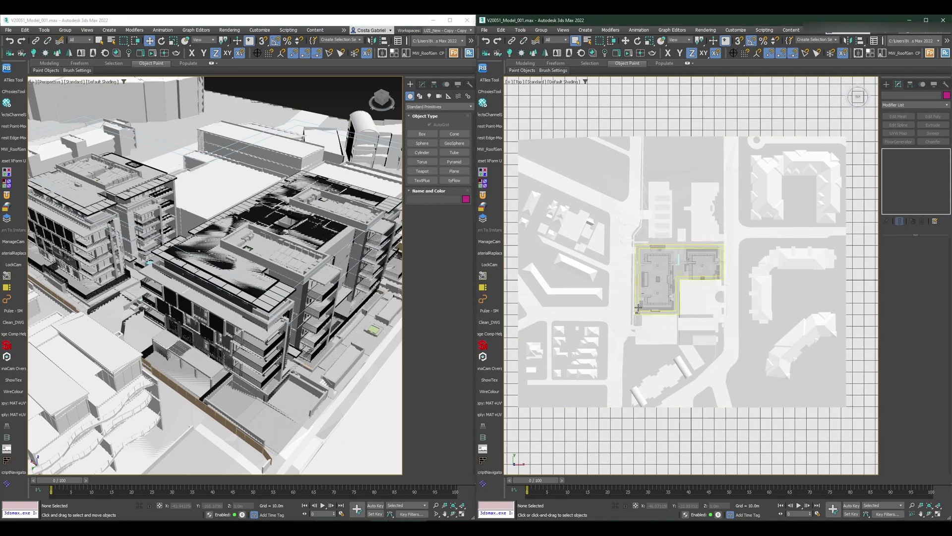
{"action": "key", "text": "p"}
{"action": "scroll", "coordinate": [662, 342], "scroll_direction": "up", "scroll_amount": 4}
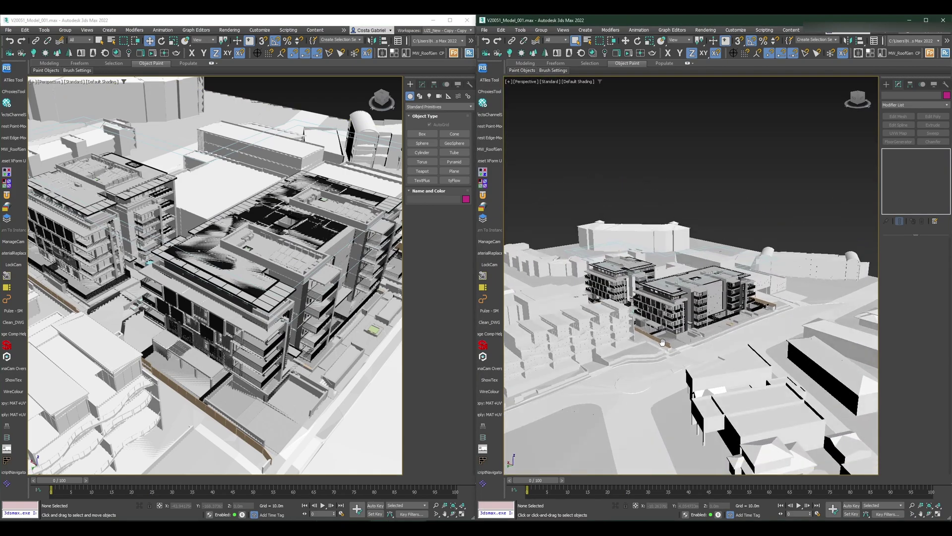
{"action": "scroll", "coordinate": [662, 342], "scroll_direction": "up", "scroll_amount": 8}
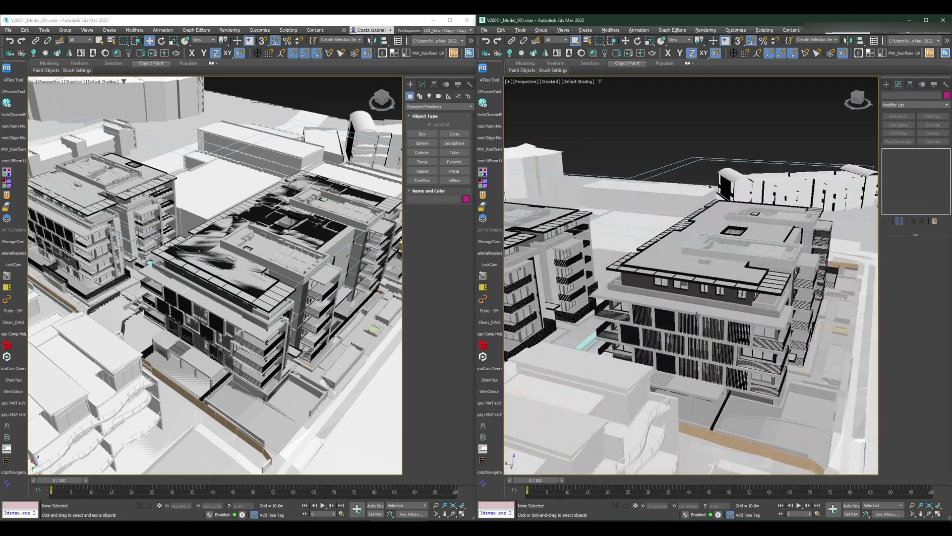
{"action": "scroll", "coordinate": [697, 314], "scroll_direction": "down", "scroll_amount": 8}
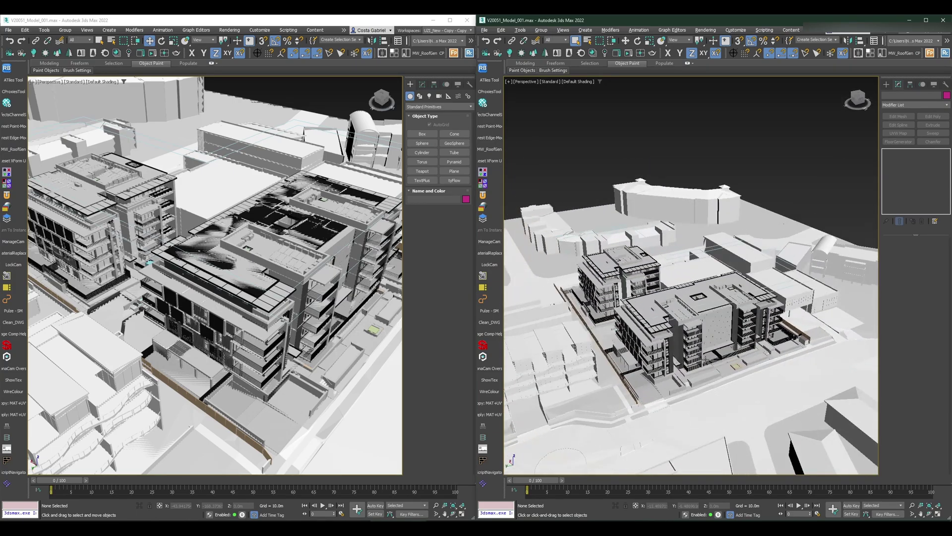
{"action": "scroll", "coordinate": [697, 314], "scroll_direction": "down", "scroll_amount": 3}
{"action": "middle_click_drag", "start_coordinate": [696, 313], "coordinate": [645, 347], "text": "alt"}
{"action": "scroll", "coordinate": [664, 323], "scroll_direction": "down", "scroll_amount": 5}
{"action": "scroll", "coordinate": [699, 372], "scroll_direction": "up", "scroll_amount": 3}
{"action": "scroll", "coordinate": [686, 369], "scroll_direction": "up", "scroll_amount": 3}
{"action": "scroll", "coordinate": [773, 347], "scroll_direction": "up", "scroll_amount": 8}
{"action": "scroll", "coordinate": [645, 347], "scroll_direction": "up", "scroll_amount": 3}
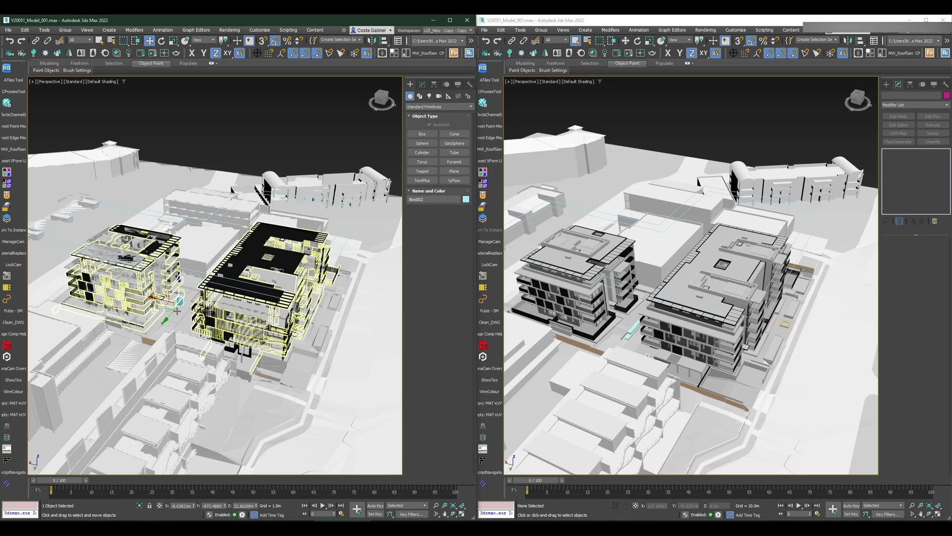
Step: In the first session, lower the cyan box beside the terrace fence onto the courtyard paving, to a Z of about 20.76 m
{"action": "scroll", "coordinate": [183, 304], "scroll_direction": "up", "scroll_amount": 5}
{"action": "scroll", "coordinate": [183, 303], "scroll_direction": "up", "scroll_amount": 8}
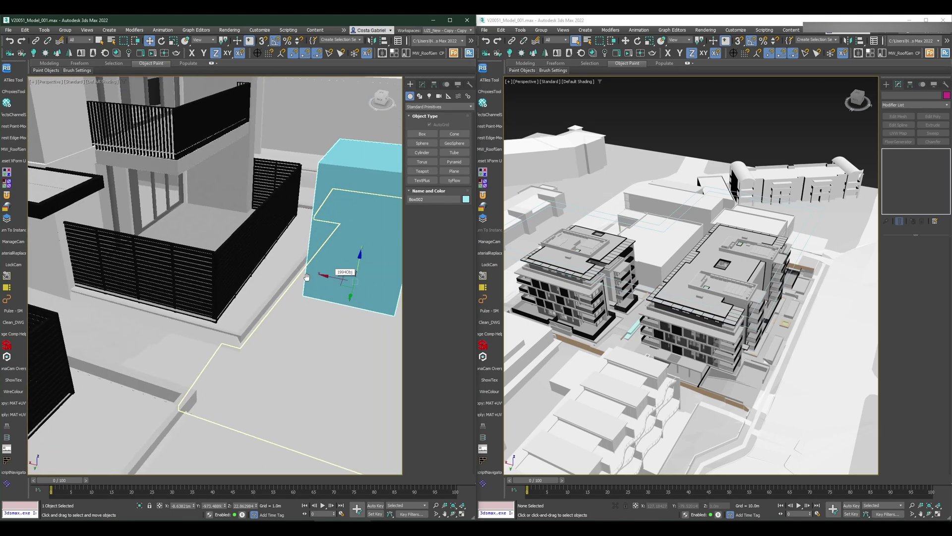
{"action": "scroll", "coordinate": [243, 262], "scroll_direction": "up", "scroll_amount": 2}
{"action": "middle_click_drag", "start_coordinate": [244, 262], "coordinate": [276, 261]}
{"action": "scroll", "coordinate": [278, 260], "scroll_direction": "up", "scroll_amount": 2}
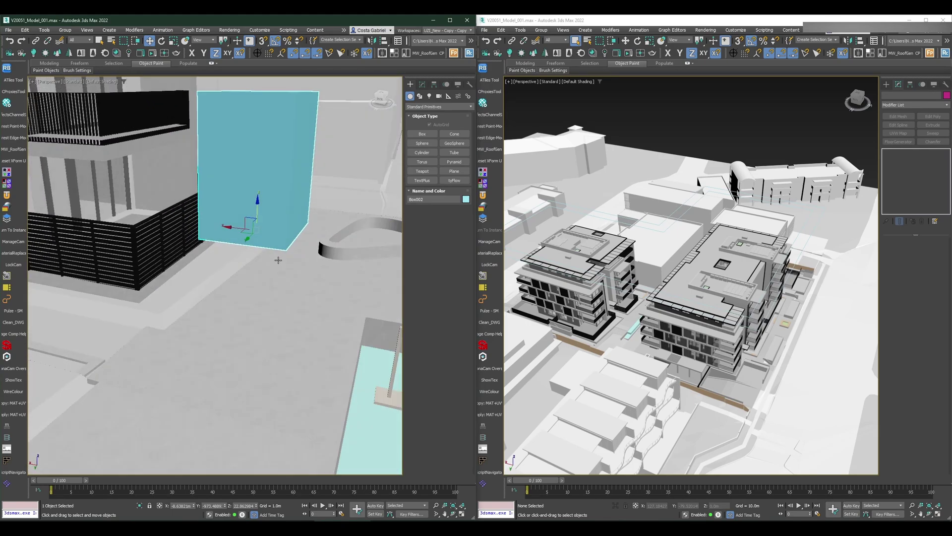
{"action": "left_click_drag", "start_coordinate": [257, 208], "coordinate": [259, 397]}
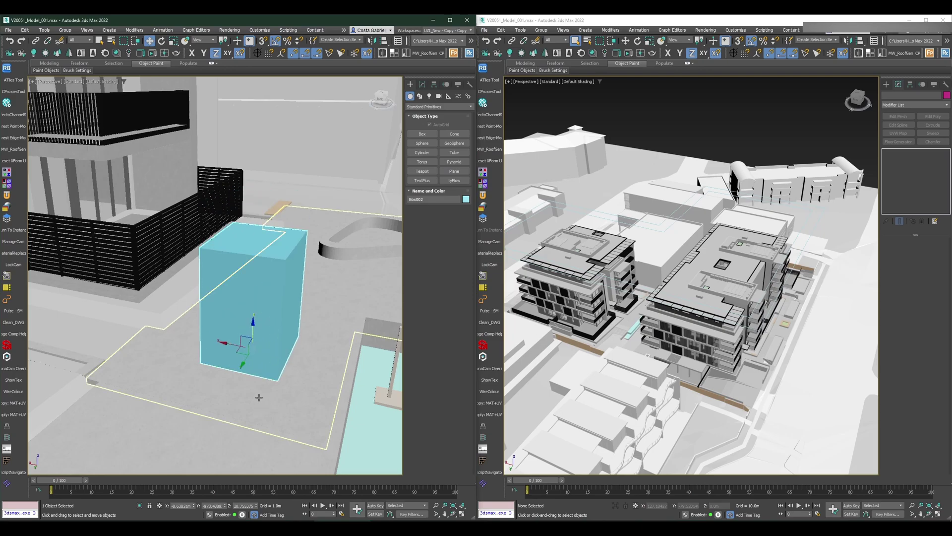
{"action": "middle_click_drag", "start_coordinate": [284, 393], "coordinate": [277, 383], "text": "alt"}
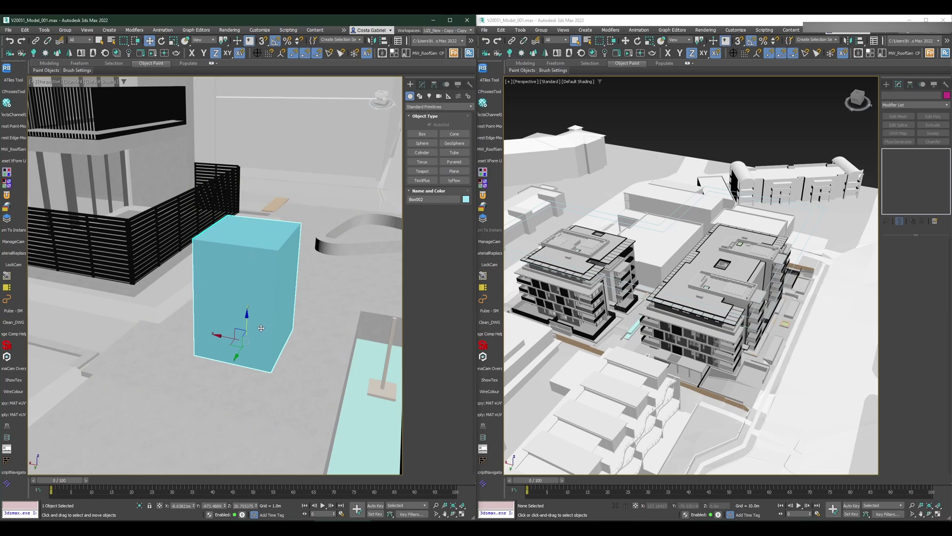
Step: Raise the cyan box slightly in a few small vertical moves, framing it closely in an orthographic view
{"action": "mouse_move", "coordinate": [245, 322]}
{"action": "left_mouse_down"}
{"action": "mouse_move", "coordinate": [246, 294]}
{"action": "mouse_move", "coordinate": [247, 322]}
{"action": "left_mouse_up"}
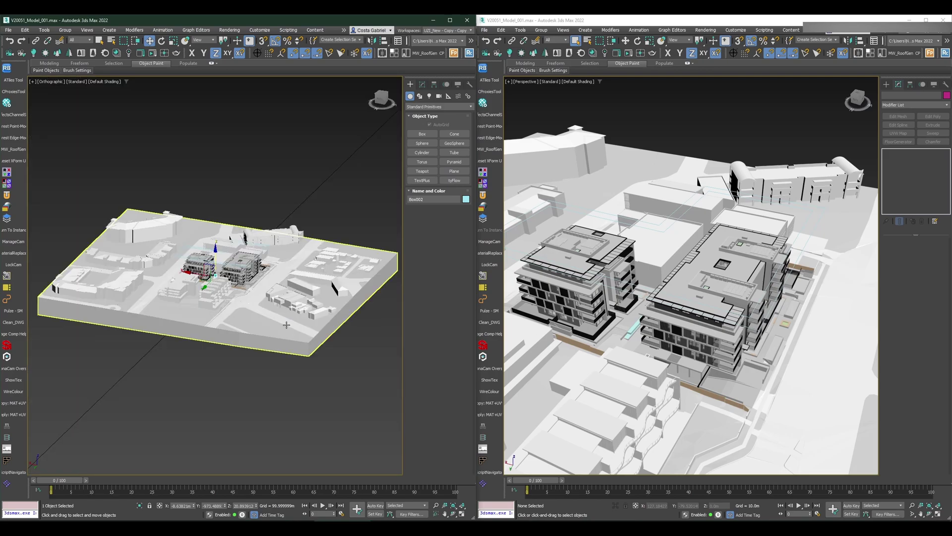
{"action": "key", "text": "z"}
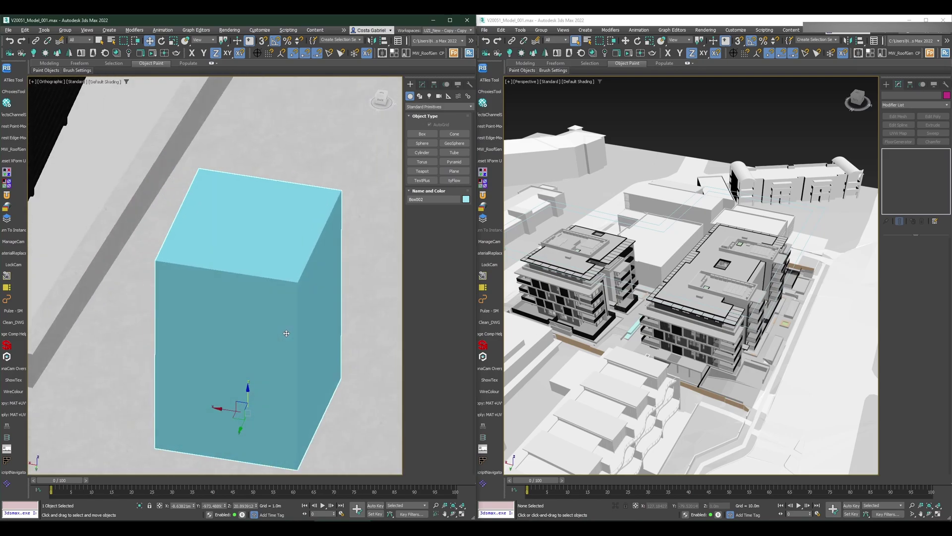
{"action": "middle_click_drag", "start_coordinate": [288, 322], "coordinate": [295, 294]}
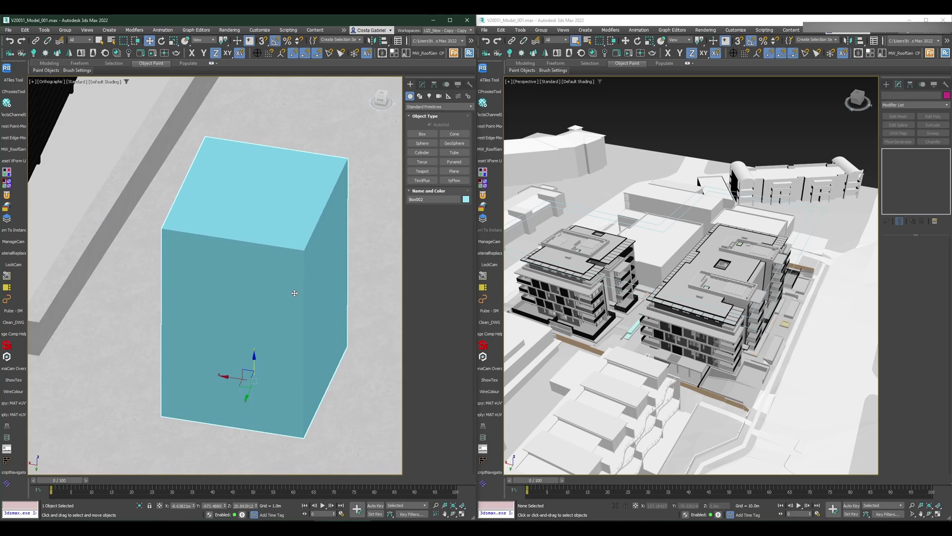
{"action": "middle_click_drag", "start_coordinate": [298, 354], "coordinate": [300, 333]}
{"action": "left_click_drag", "start_coordinate": [252, 342], "coordinate": [253, 324]}
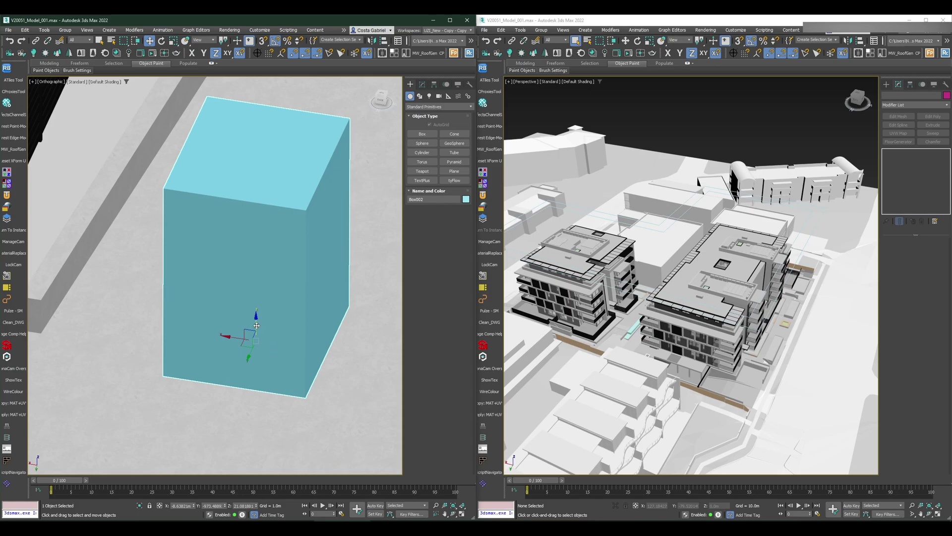
{"action": "left_click_drag", "start_coordinate": [256, 325], "coordinate": [249, 300]}
Step: Return the first session's view to perspective and raise the cyan box to a Z of about 21.55 m
{"action": "middle_click_drag", "start_coordinate": [294, 325], "coordinate": [236, 360]}
{"action": "key", "text": "p"}
{"action": "scroll", "coordinate": [251, 344], "scroll_direction": "down", "scroll_amount": 3}
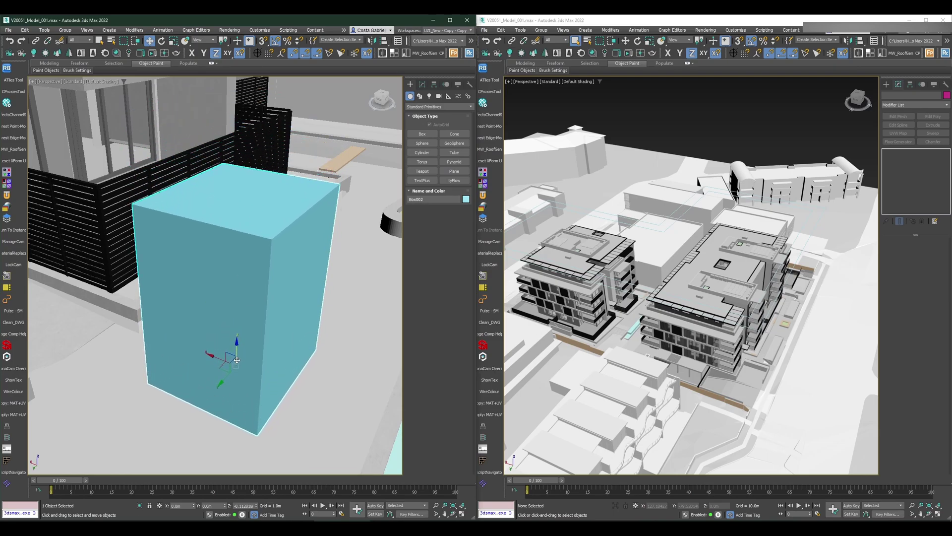
{"action": "left_click_drag", "start_coordinate": [237, 360], "coordinate": [237, 307]}
Step: Switch to the second session and select the long light-blue block over the courtyard pool
{"action": "scroll", "coordinate": [624, 329], "scroll_direction": "up", "scroll_amount": 10}
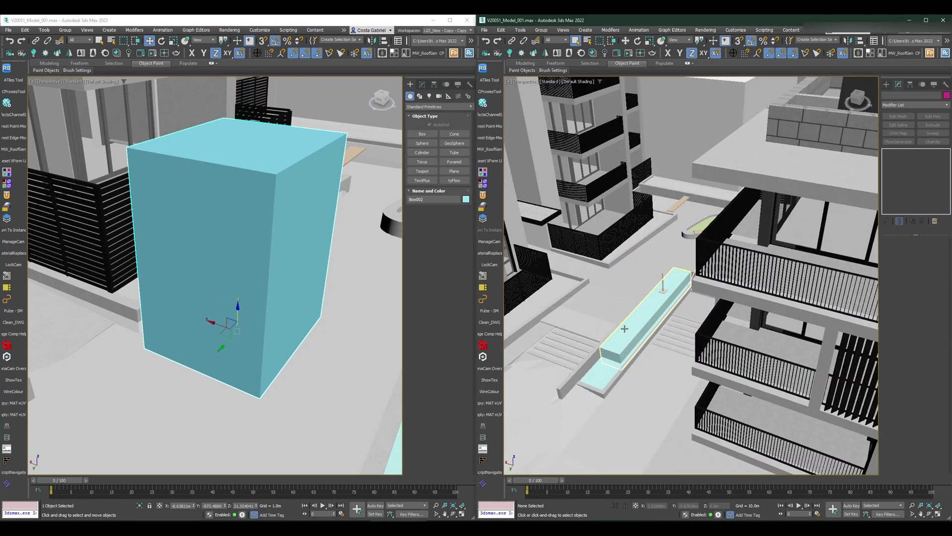
{"action": "scroll", "coordinate": [625, 328], "scroll_direction": "up", "scroll_amount": 5}
{"action": "left_click", "coordinate": [624, 329]}
{"action": "left_click", "coordinate": [672, 340]}
{"action": "middle_click_drag", "start_coordinate": [671, 340], "coordinate": [704, 354], "text": "alt"}
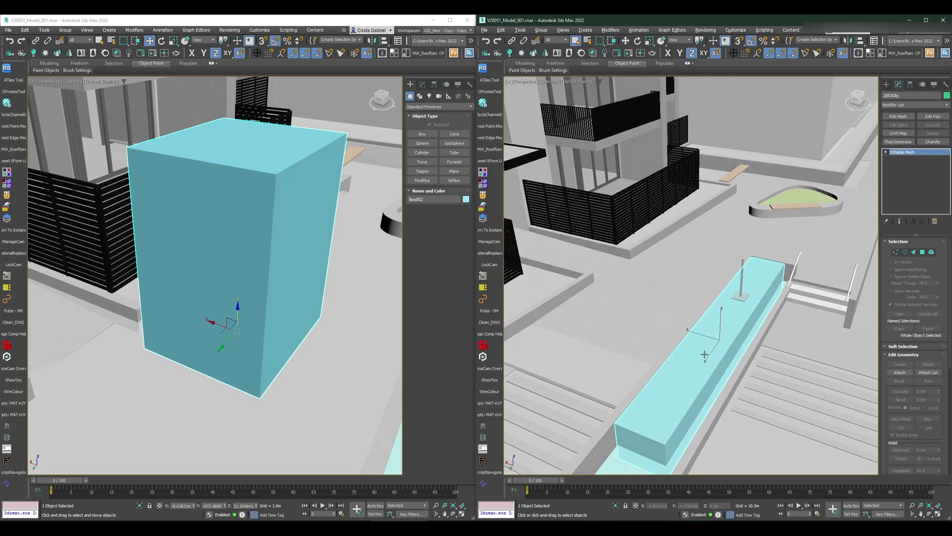
Step: Draw a tall box with AutoGrid on the paving beside the pool, and move it up and down along Z
{"action": "right_click", "coordinate": [671, 329]}
{"action": "left_click", "coordinate": [691, 314]}
{"action": "key", "text": "b"}
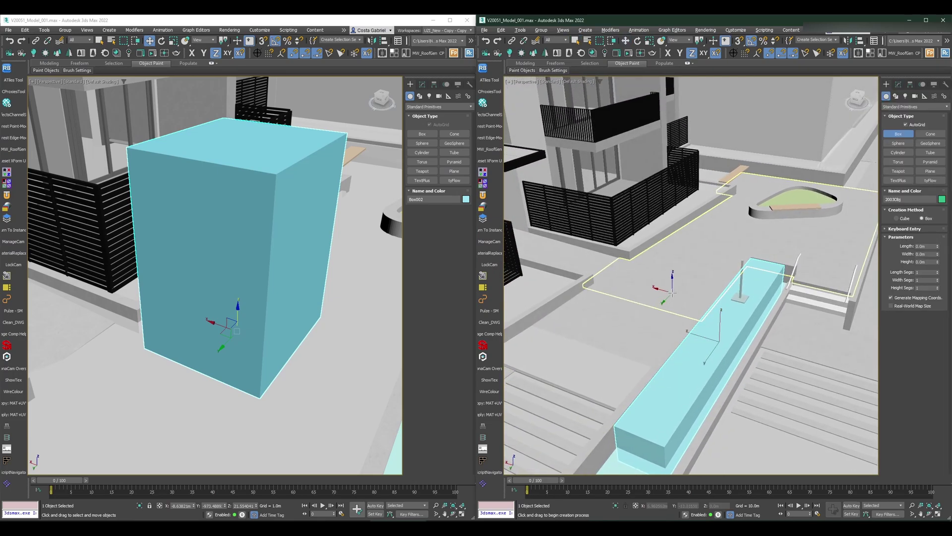
{"action": "left_click_drag", "start_coordinate": [683, 292], "coordinate": [661, 319]}
{"action": "left_click", "coordinate": [668, 259]}
{"action": "right_click", "coordinate": [668, 259]}
{"action": "middle_click_drag", "start_coordinate": [668, 260], "coordinate": [666, 298], "text": "alt"}
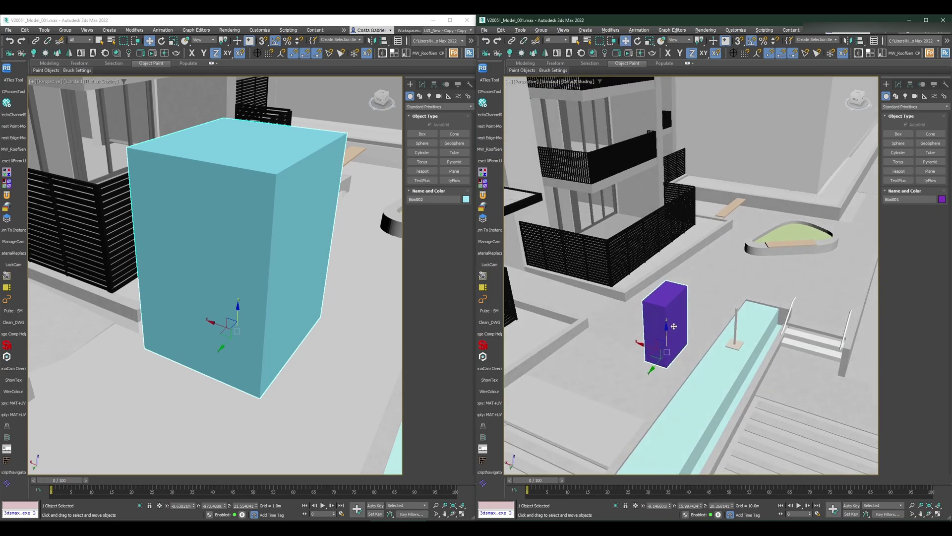
{"action": "mouse_move", "coordinate": [666, 313]}
{"action": "left_mouse_down"}
{"action": "mouse_move", "coordinate": [652, 237]}
{"action": "mouse_move", "coordinate": [656, 313]}
{"action": "left_mouse_up"}
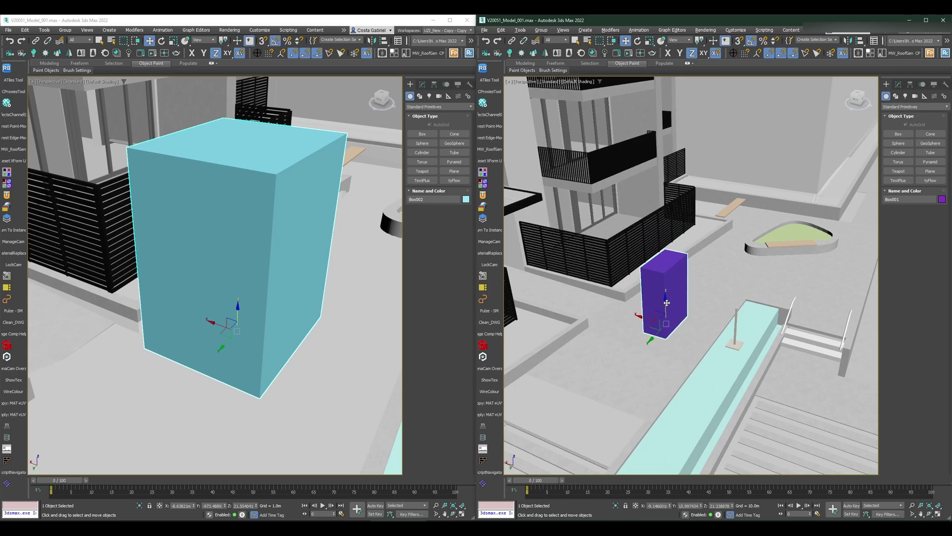
{"action": "left_click_drag", "start_coordinate": [666, 308], "coordinate": [672, 340]}
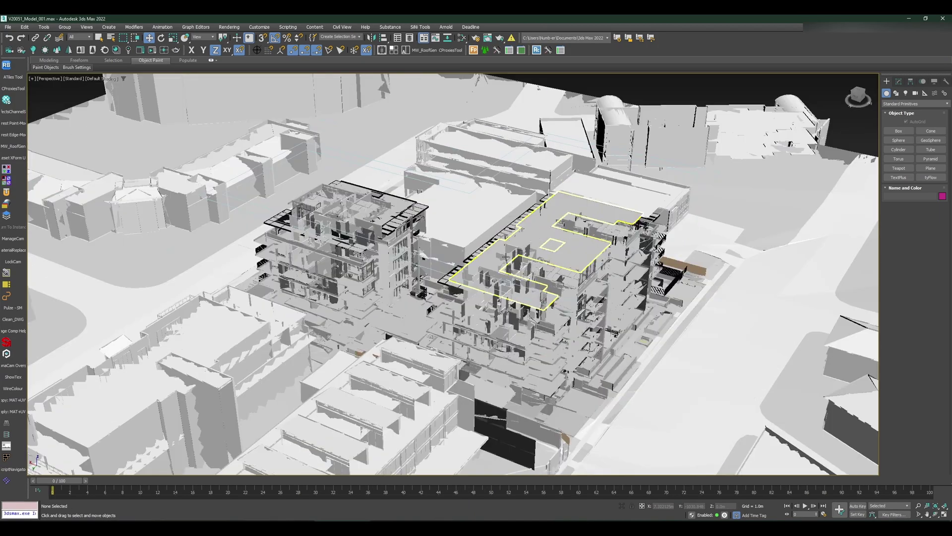
Step: Switch to the full-screen V20051_Model_001 session, turn on viewport clipping for its perspective view and adjust the near clipping limit
{"action": "middle_click_drag", "start_coordinate": [476, 238], "coordinate": [545, 149], "text": "alt"}
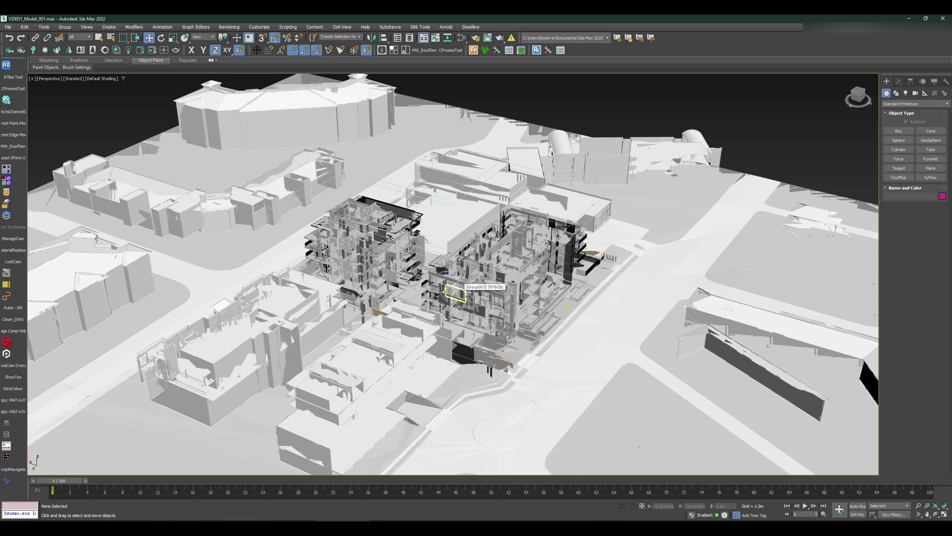
{"action": "scroll", "coordinate": [459, 286], "scroll_direction": "up", "scroll_amount": 3}
{"action": "scroll", "coordinate": [471, 295], "scroll_direction": "up", "scroll_amount": 3}
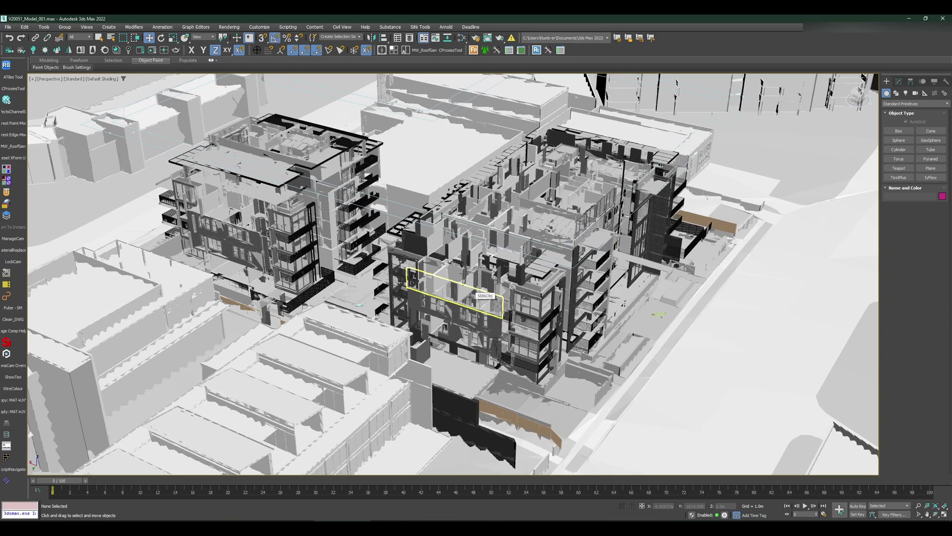
{"action": "left_click", "coordinate": [53, 79]}
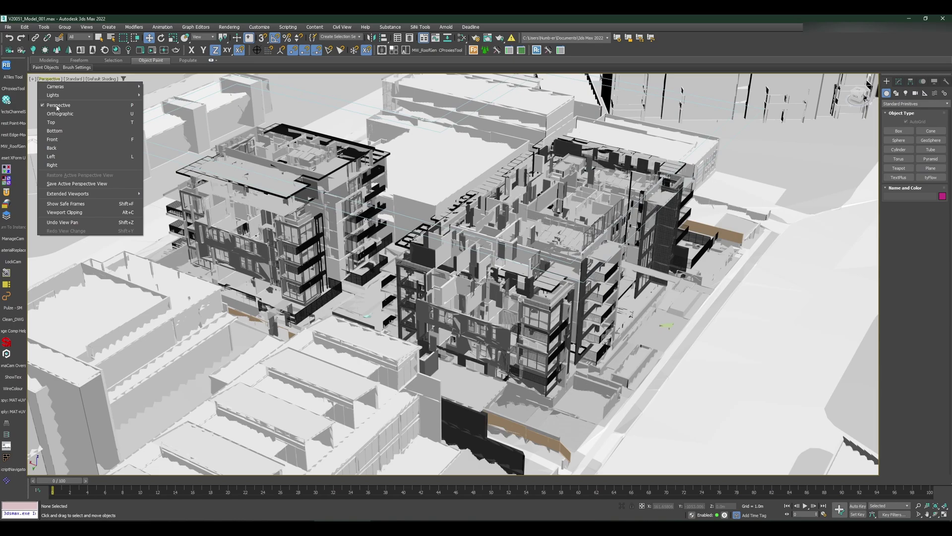
{"action": "left_click", "coordinate": [65, 212]}
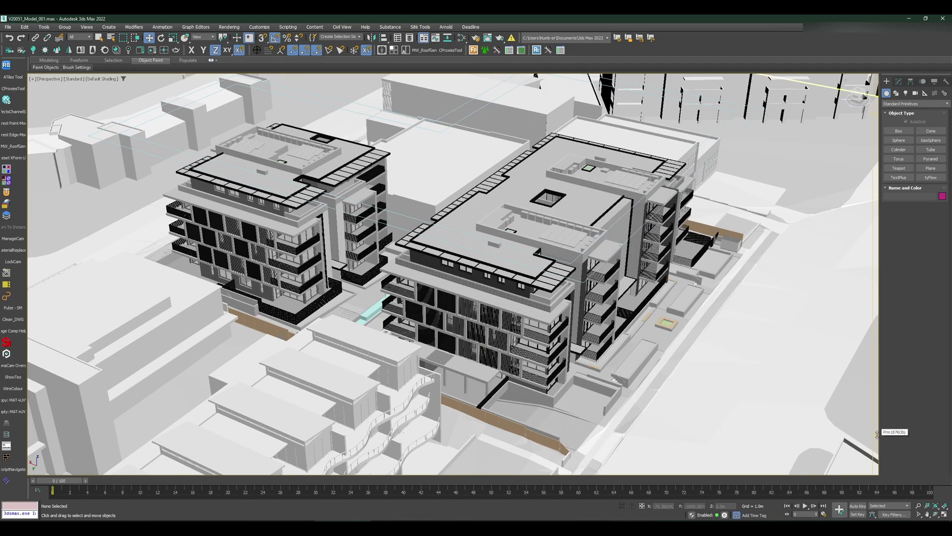
{"action": "left_click_drag", "start_coordinate": [877, 434], "coordinate": [877, 435]}
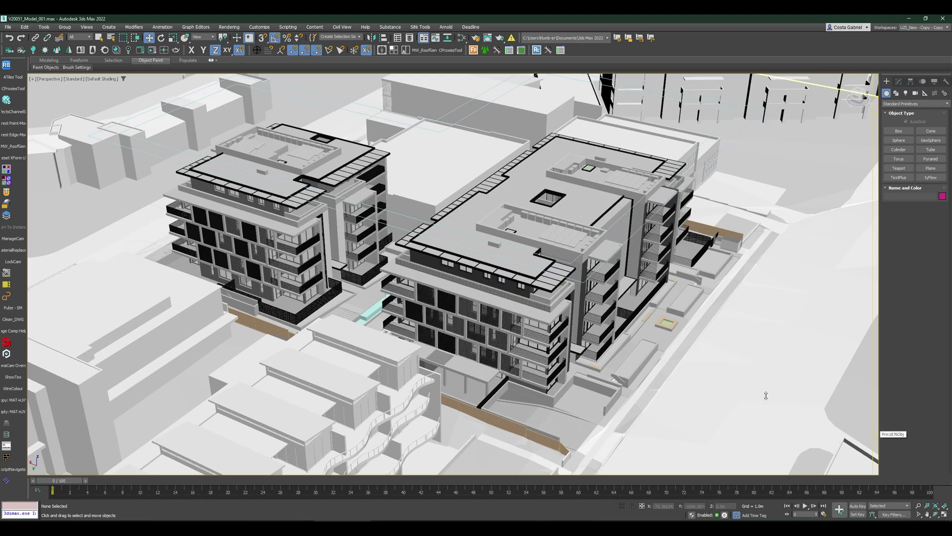
Step: Examine the whole site and the apartment buildings from several angles and distances to check how surfaces display with viewport clipping
{"action": "middle_click_drag", "start_coordinate": [766, 395], "coordinate": [705, 372], "text": "alt"}
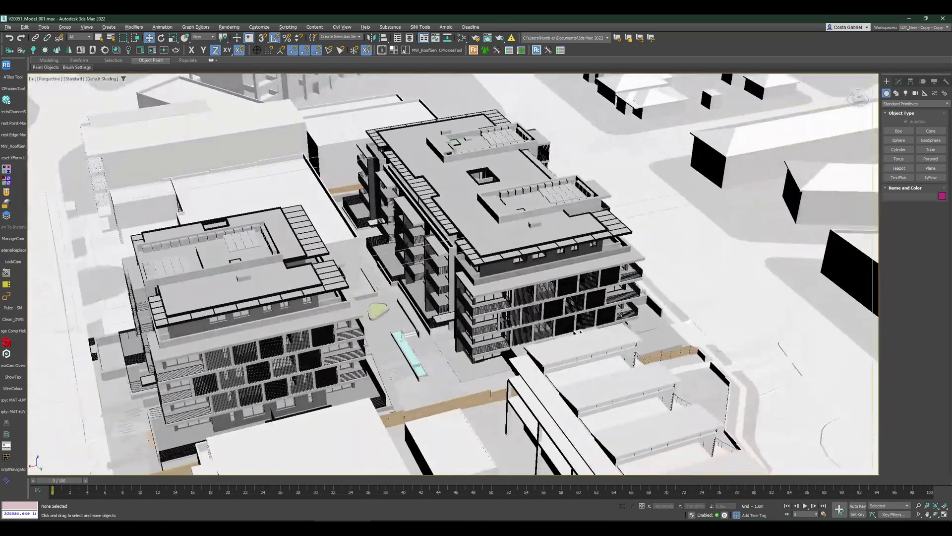
{"action": "key", "text": "z"}
{"action": "middle_click_drag", "start_coordinate": [638, 268], "coordinate": [648, 196], "text": "alt"}
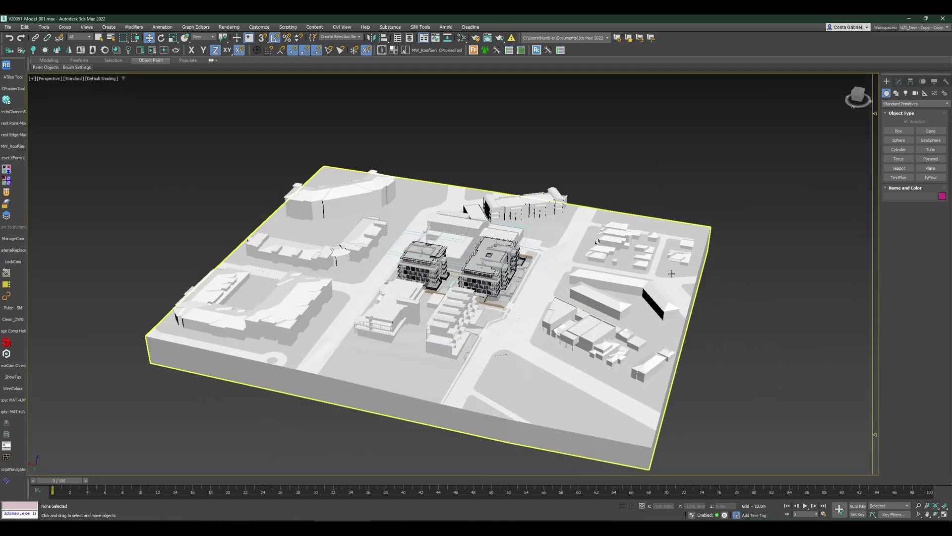
{"action": "middle_click_drag", "start_coordinate": [671, 273], "coordinate": [643, 274], "text": "alt"}
{"action": "scroll", "coordinate": [476, 283], "scroll_direction": "up", "scroll_amount": 10}
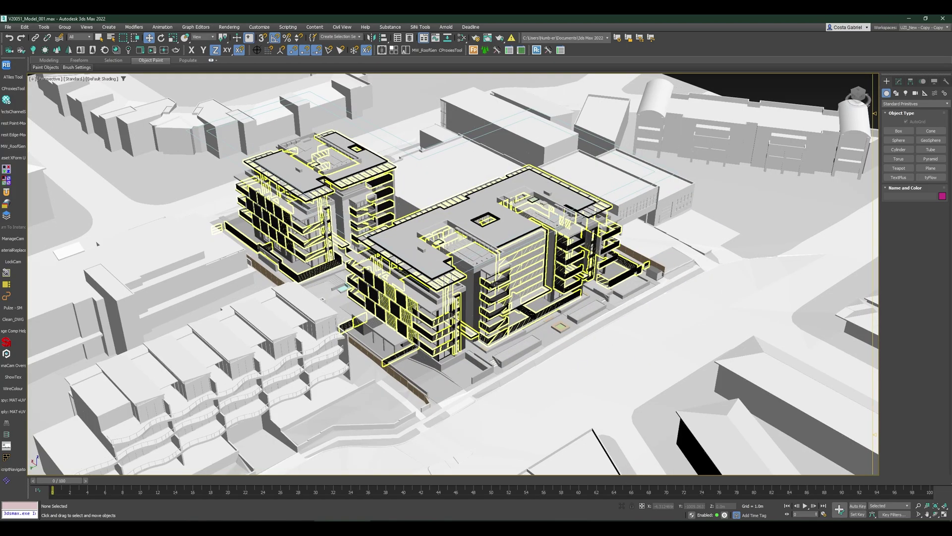
{"action": "middle_click_drag", "start_coordinate": [493, 295], "coordinate": [856, 427]}
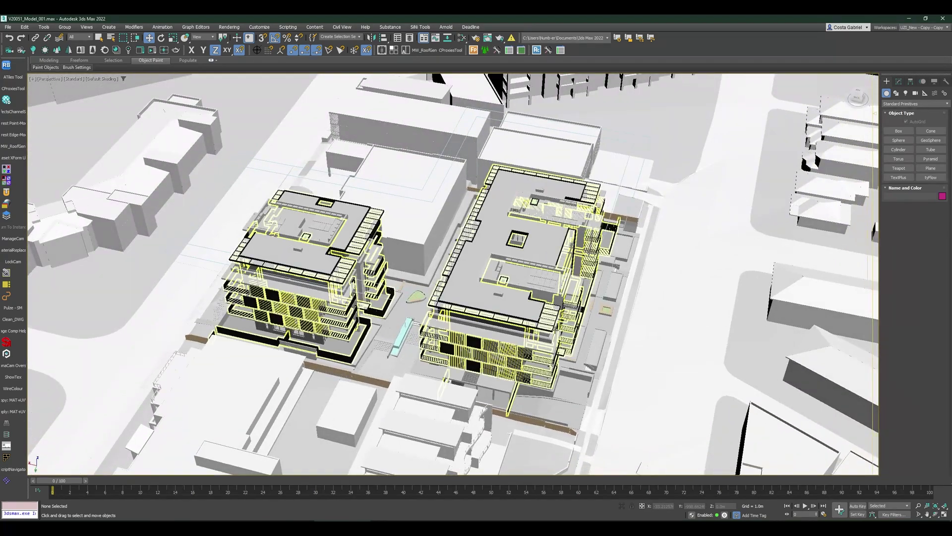
{"action": "middle_click_drag", "start_coordinate": [655, 374], "coordinate": [653, 384]}
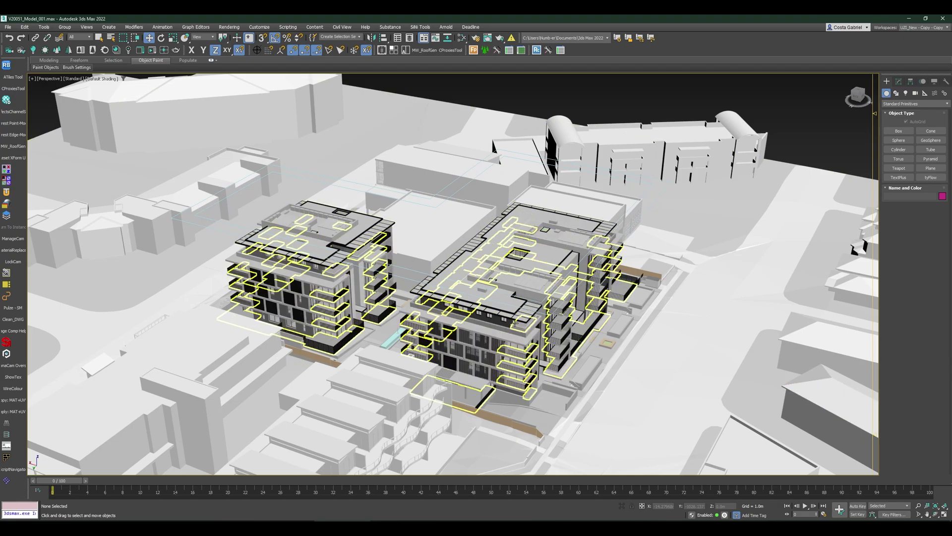
{"action": "scroll", "coordinate": [514, 327], "scroll_direction": "up", "scroll_amount": 6}
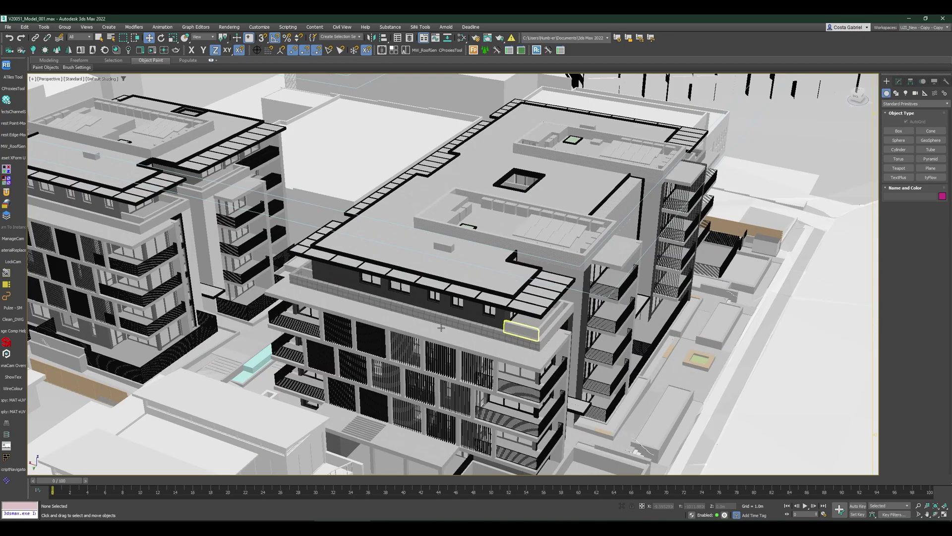